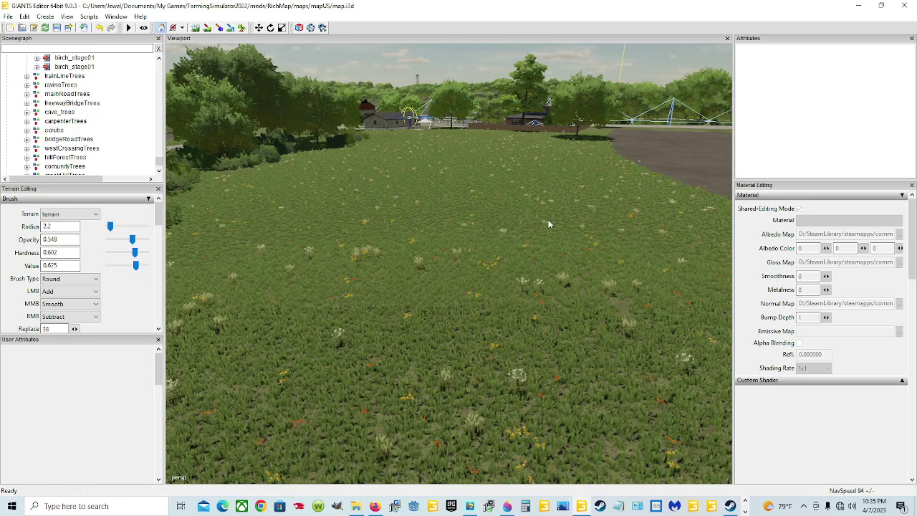
Set the terrain brush's LMB action to Replace
alt+drag(342, 277, 588, 260)
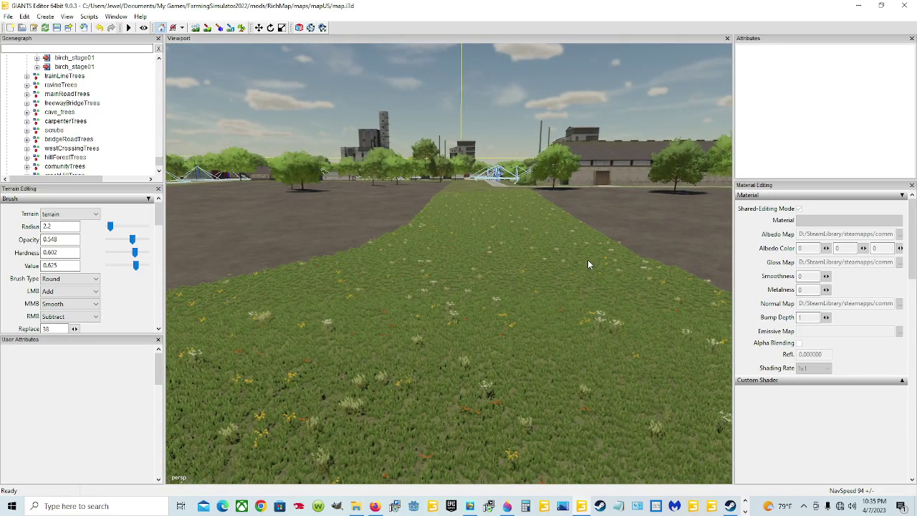
alt+drag(588, 259, 432, 243)
right_drag(432, 246, 354, 276)
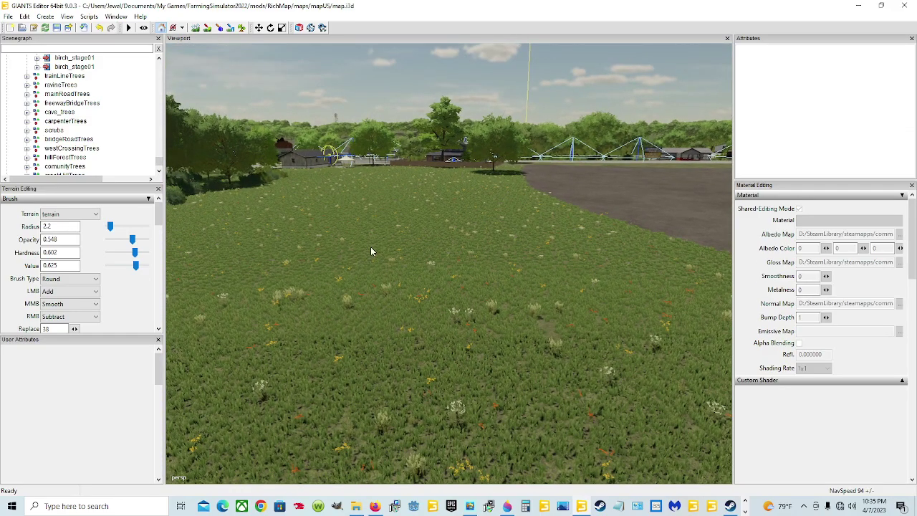
scroll(116, 305, down, 1)
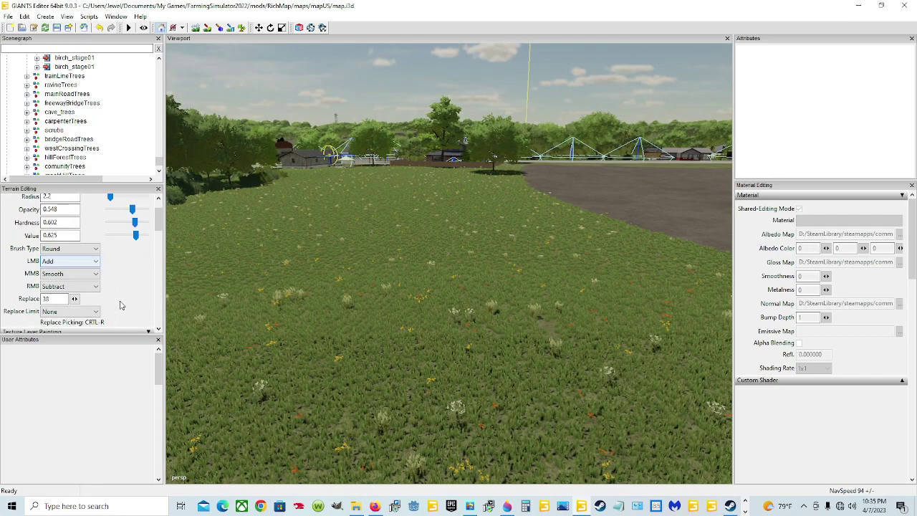
click(93, 262)
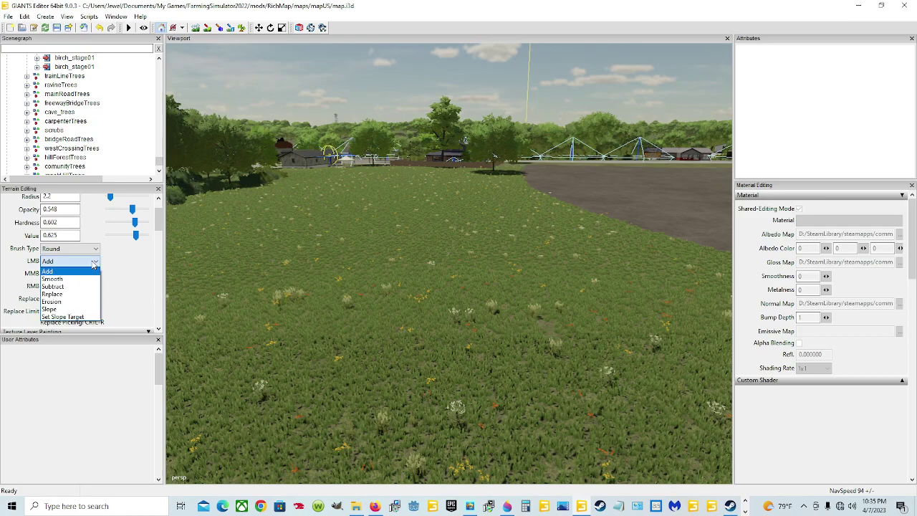
click(58, 294)
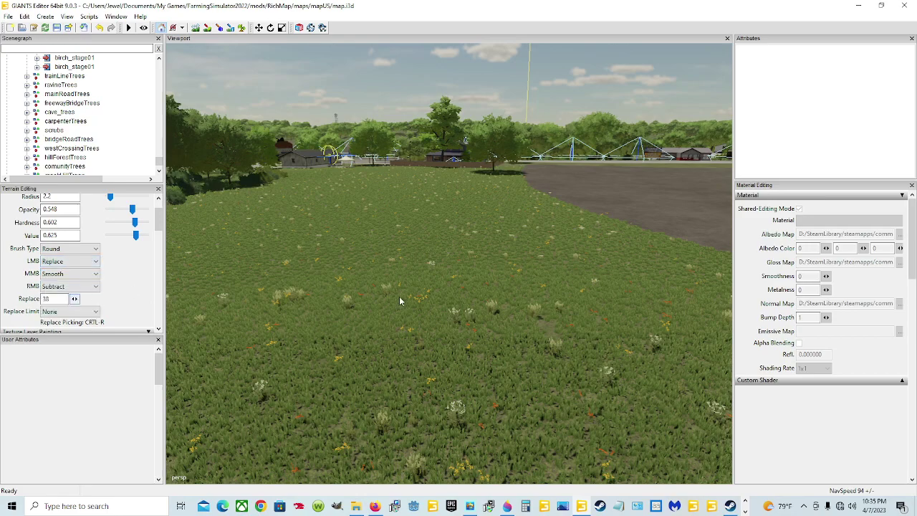
click(98, 261)
click(98, 261)
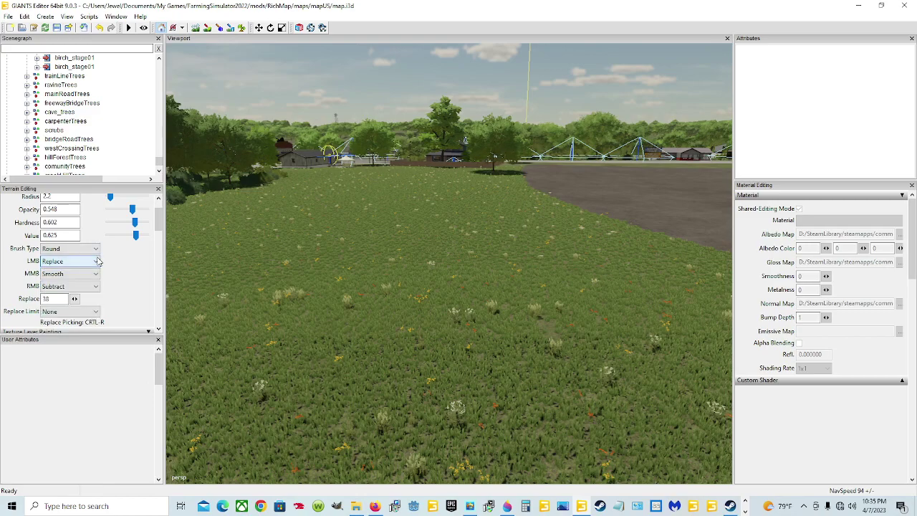
click(118, 251)
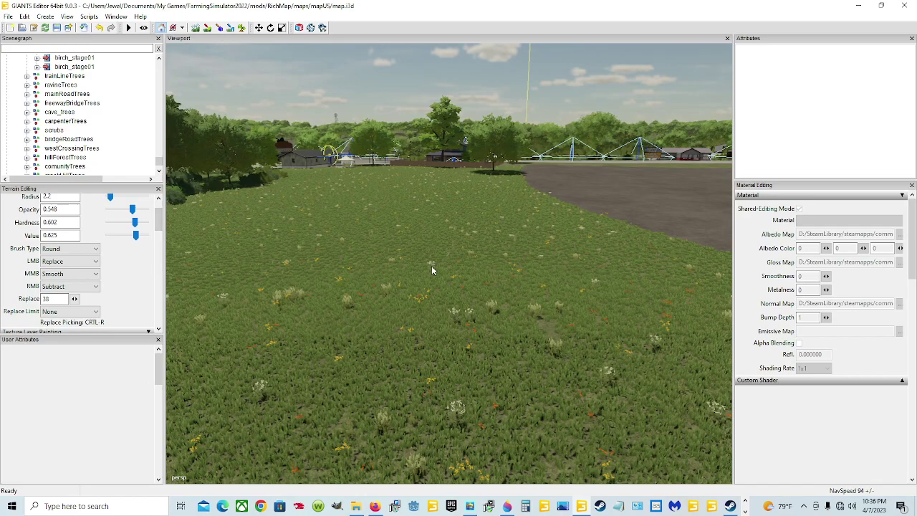
Examine the grass area between the pond, the tree line and the bare fields from above and close up
alt+drag(436, 279, 465, 321)
scroll(465, 307, down, 5)
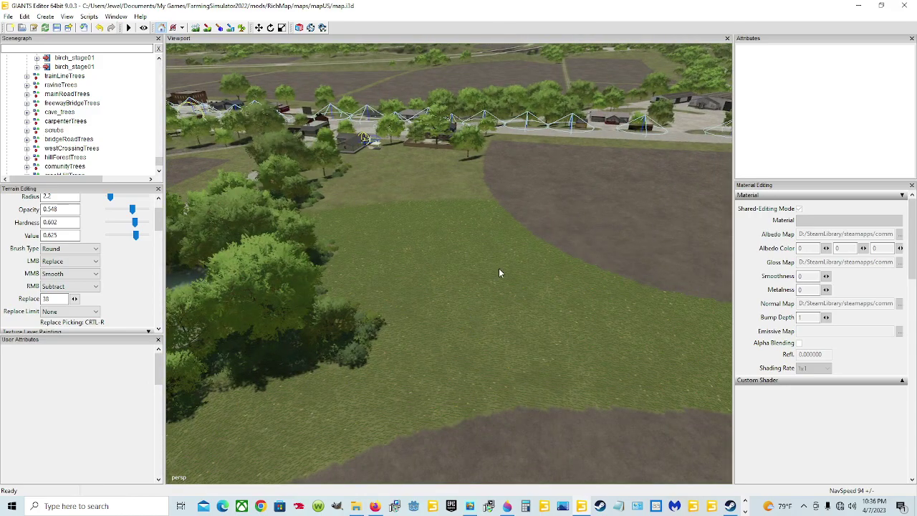
right_drag(508, 270, 475, 284)
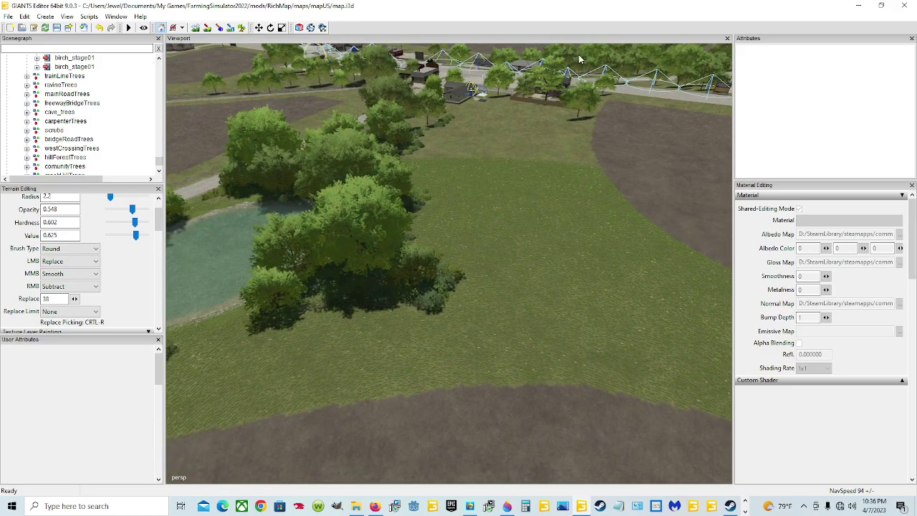
right_drag(645, 125, 408, 181)
alt+drag(408, 176, 627, 205)
alt+drag(442, 270, 460, 231)
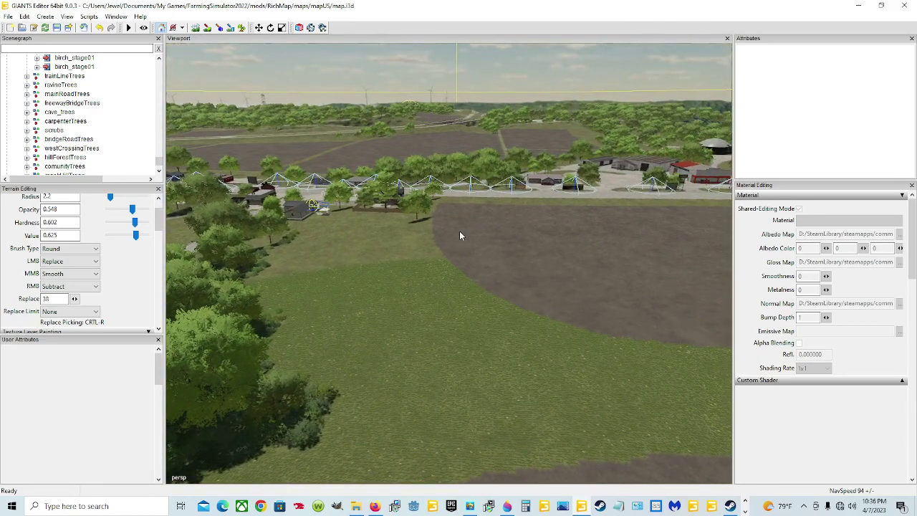
scroll(459, 230, up, 10)
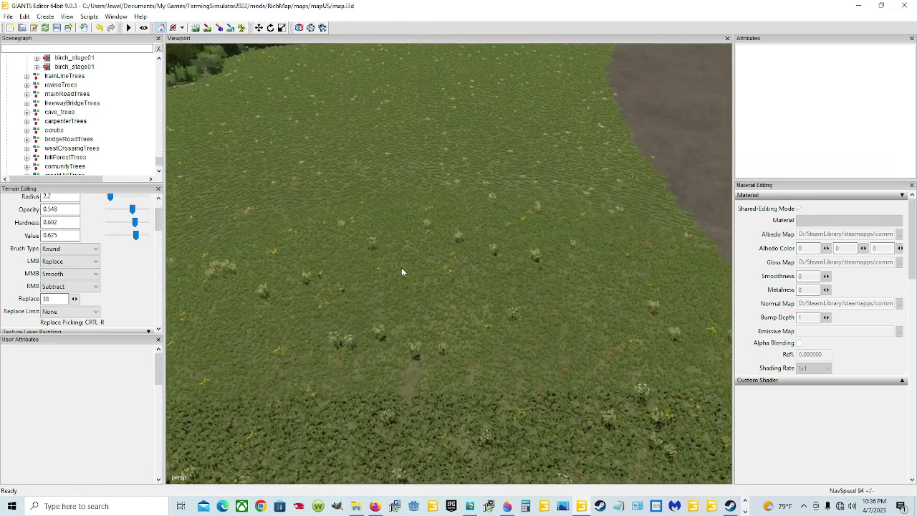
right_drag(402, 272, 399, 223)
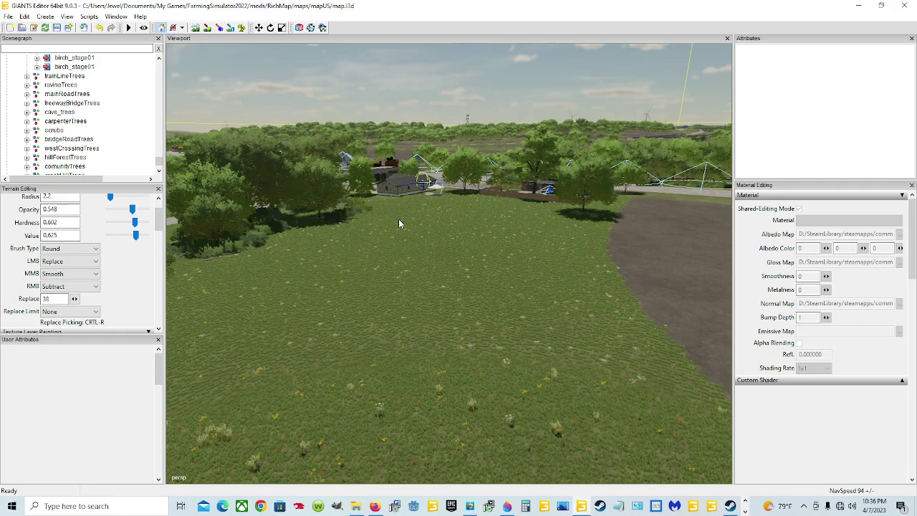
alt+drag(509, 263, 511, 296)
scroll(511, 296, down, 6)
alt+drag(518, 265, 493, 285)
right_drag(493, 290, 424, 290)
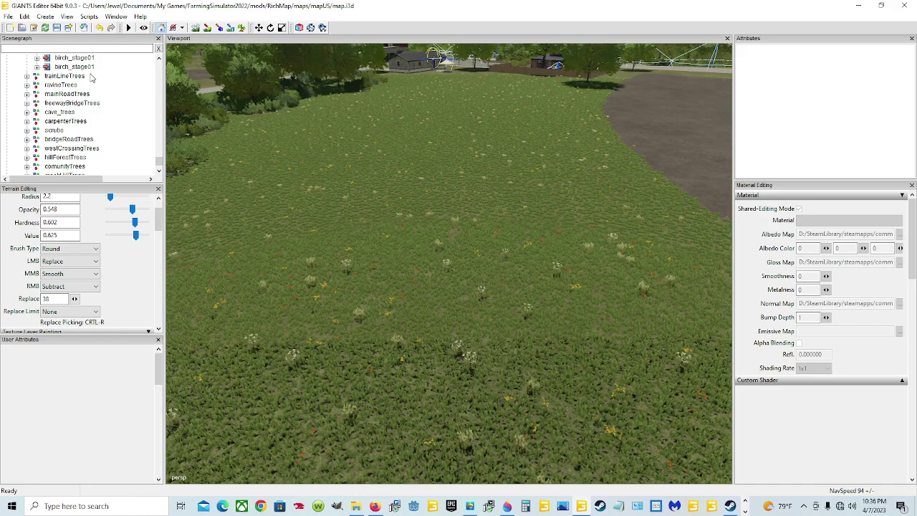
Create a new transform group at the end of the scenegraph and name it trees1
scroll(86, 100, down, 10)
scroll(78, 114, down, 2)
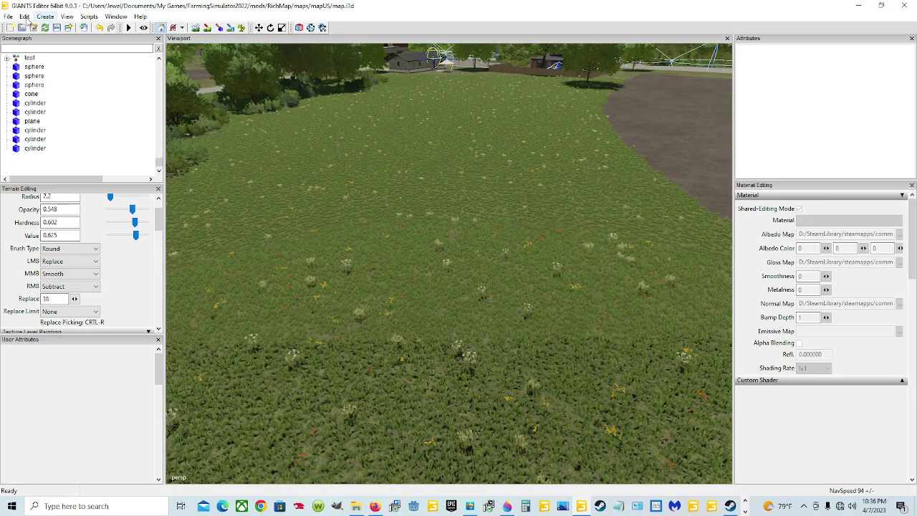
click(45, 16)
click(57, 28)
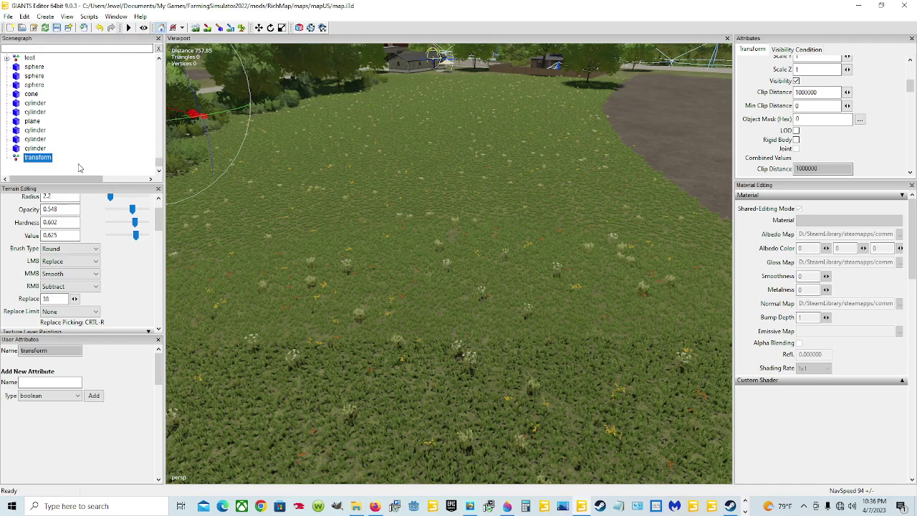
scroll(834, 116, up, 5)
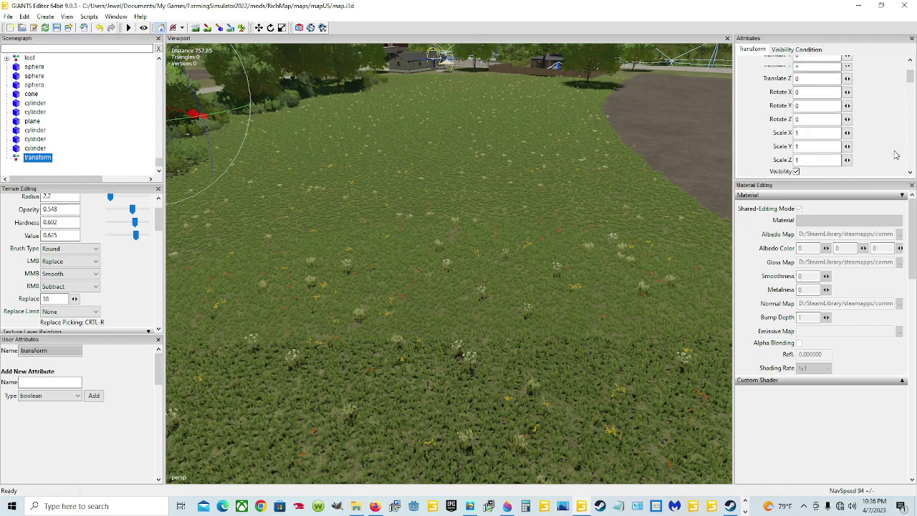
double_click(826, 62)
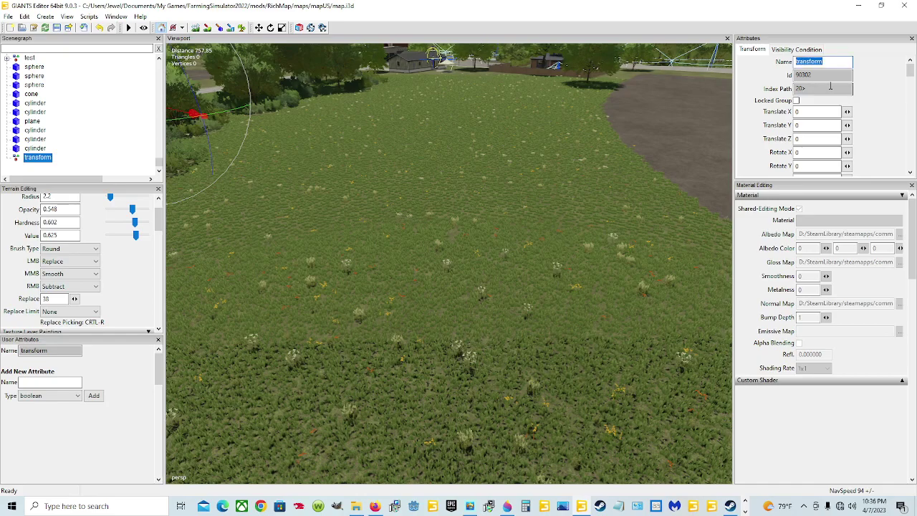
text(trees1)
key(Return)
Cut the last americanElm_stage03 tree from the original tree list and paste it into the trees1 group
scroll(129, 151, up, 2)
scroll(103, 158, up, 1)
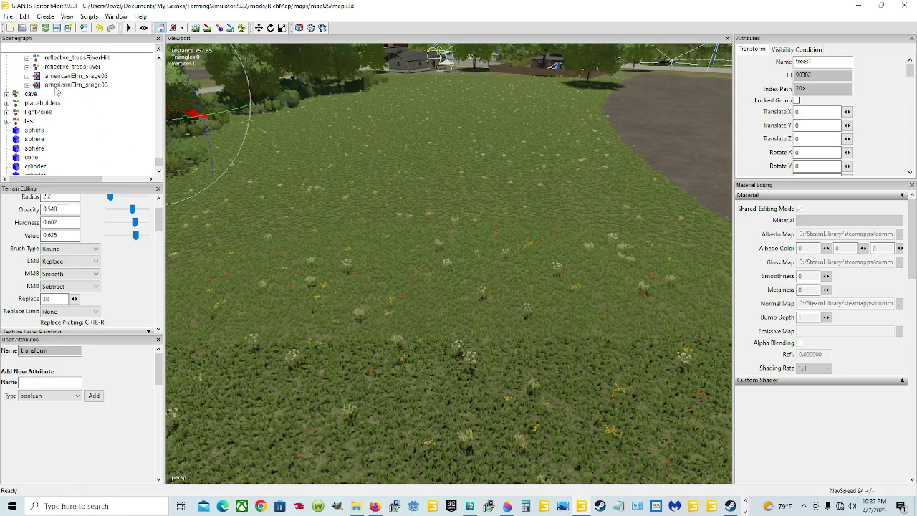
click(93, 86)
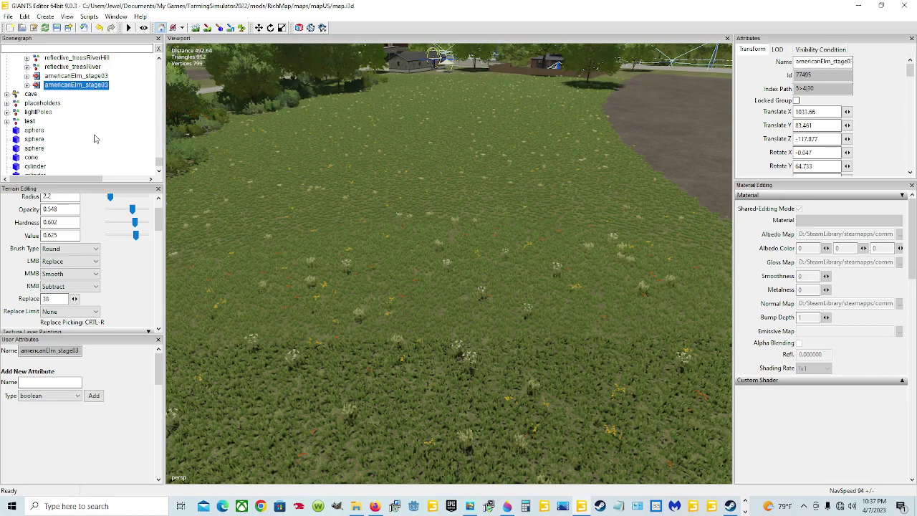
scroll(95, 139, down, 7)
scroll(94, 139, up, 6)
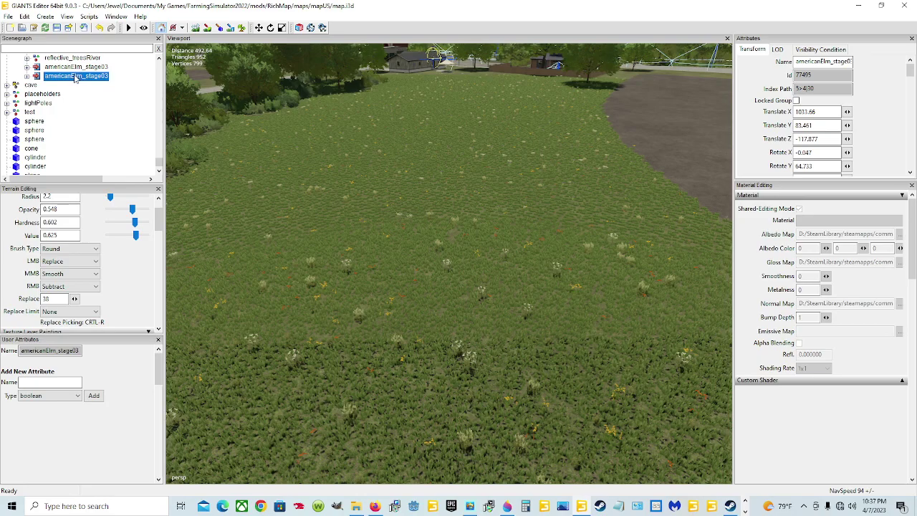
click(26, 17)
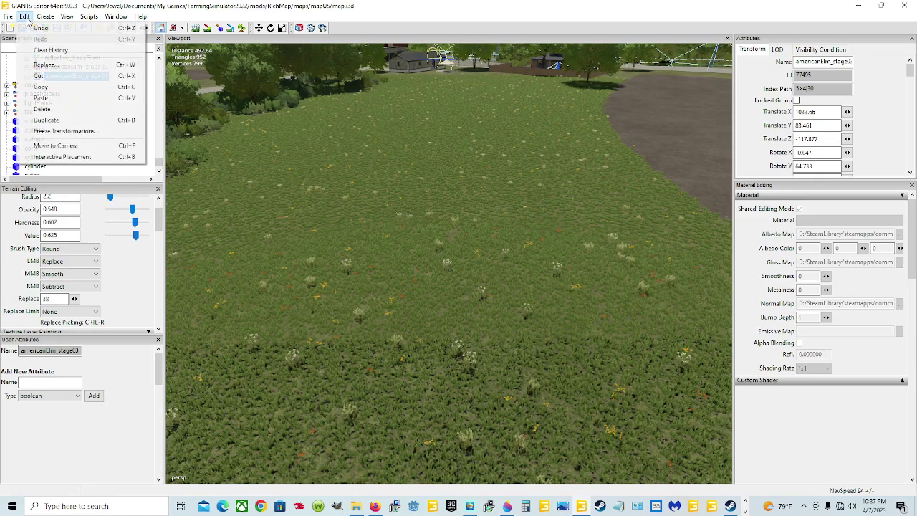
click(39, 76)
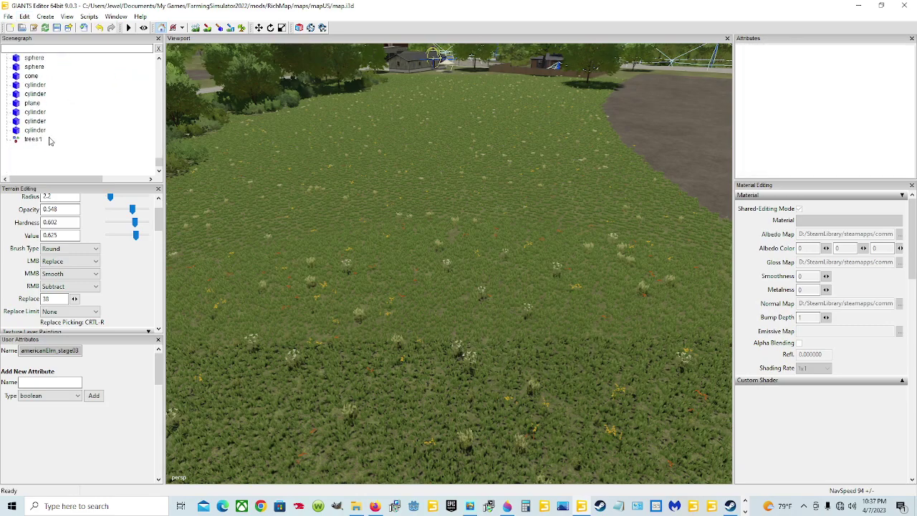
key(ctrl+v)
click(25, 16)
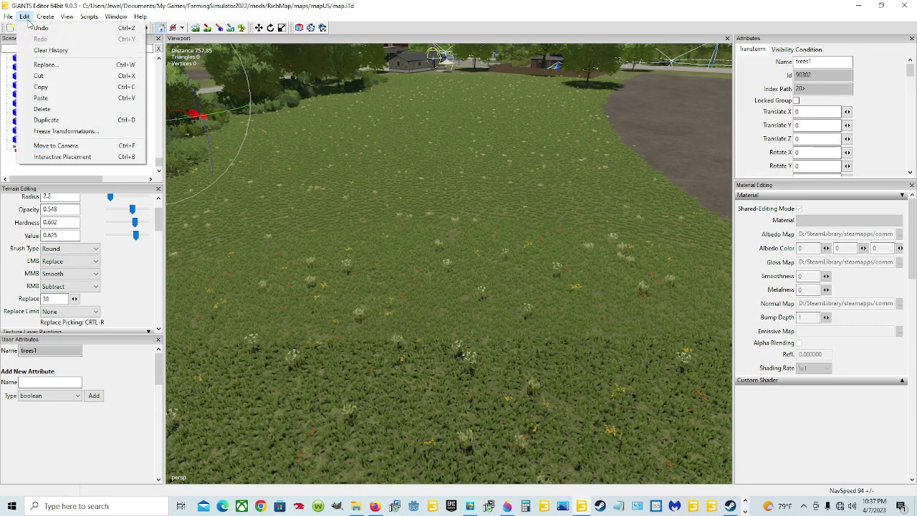
click(70, 98)
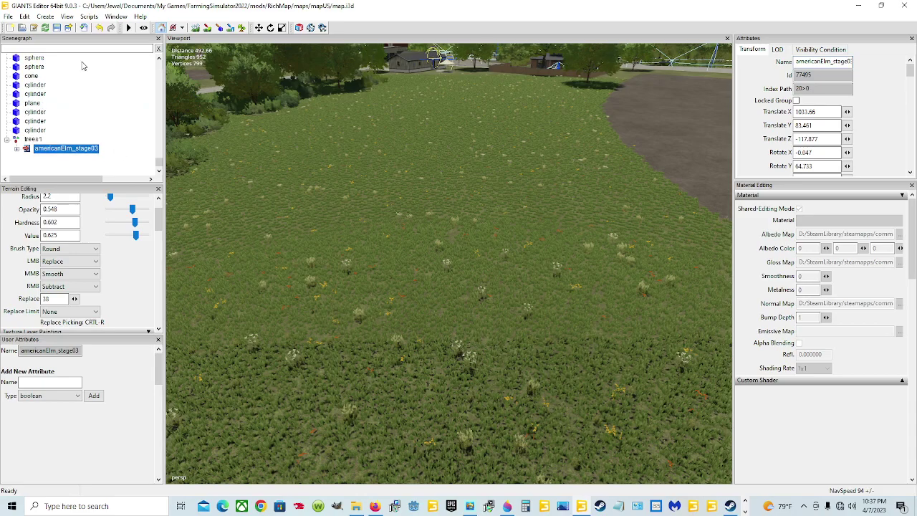
Create a second transform group and name it trees2
click(47, 18)
click(57, 32)
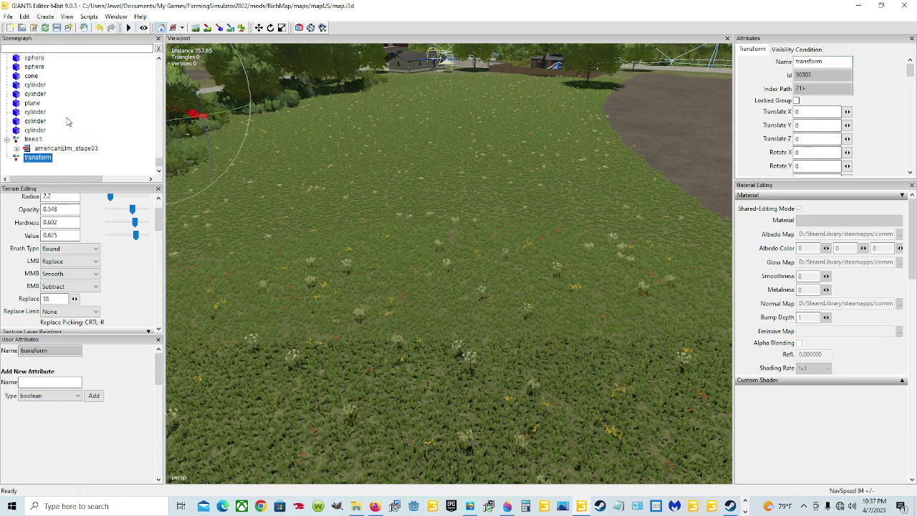
double_click(823, 62)
text(trees2)
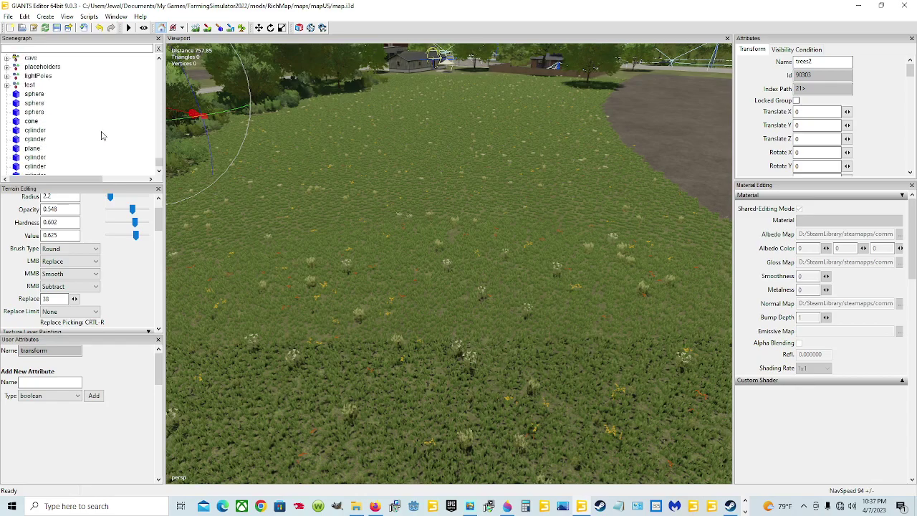
Move the last birch_stage01 tree above trainLineTrees into the trees2 group and expand that group
scroll(97, 133, up, 4)
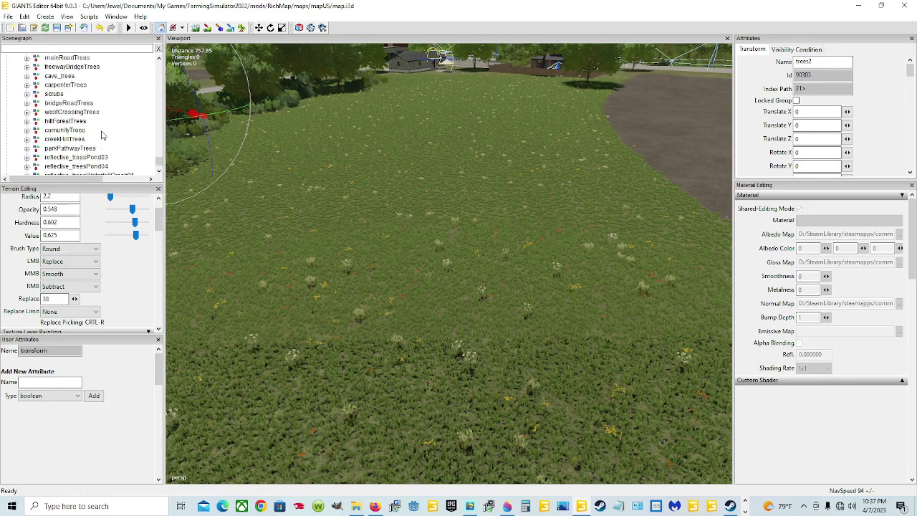
click(74, 112)
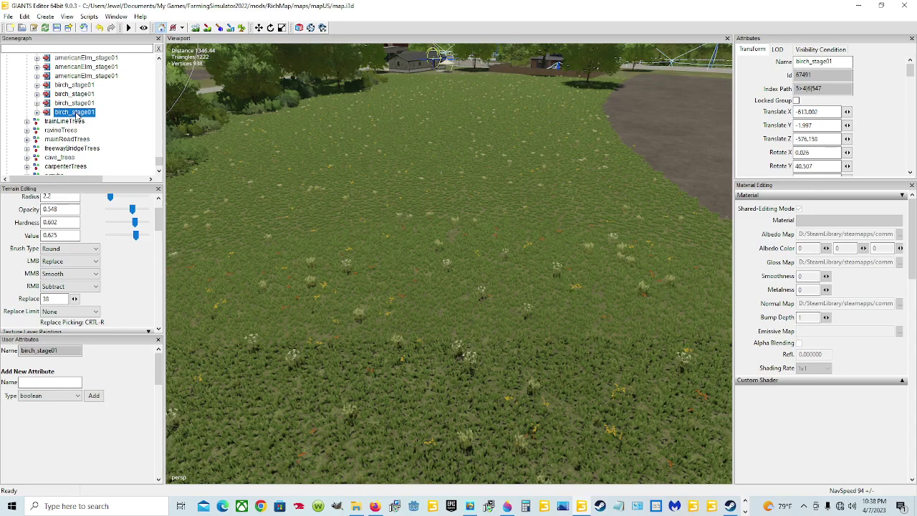
drag(78, 118, 47, 150)
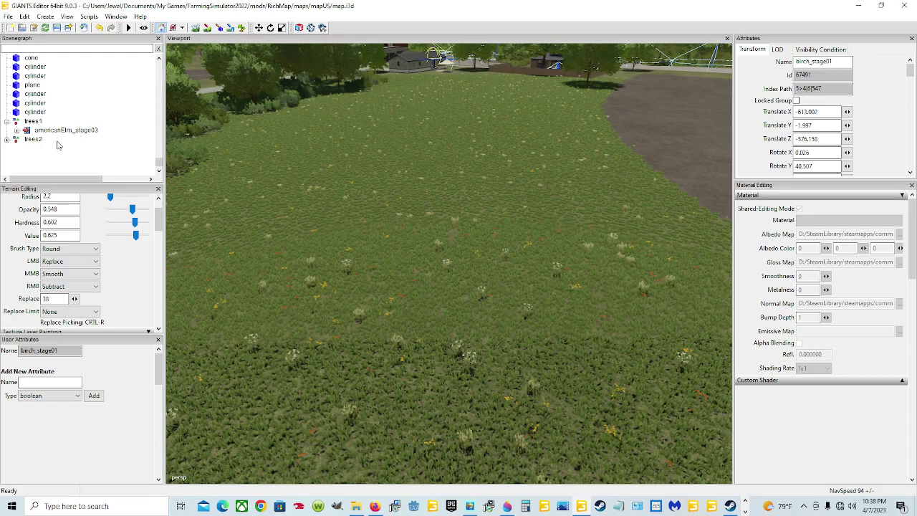
click(7, 139)
click(7, 139)
click(7, 130)
click(8, 139)
click(7, 157)
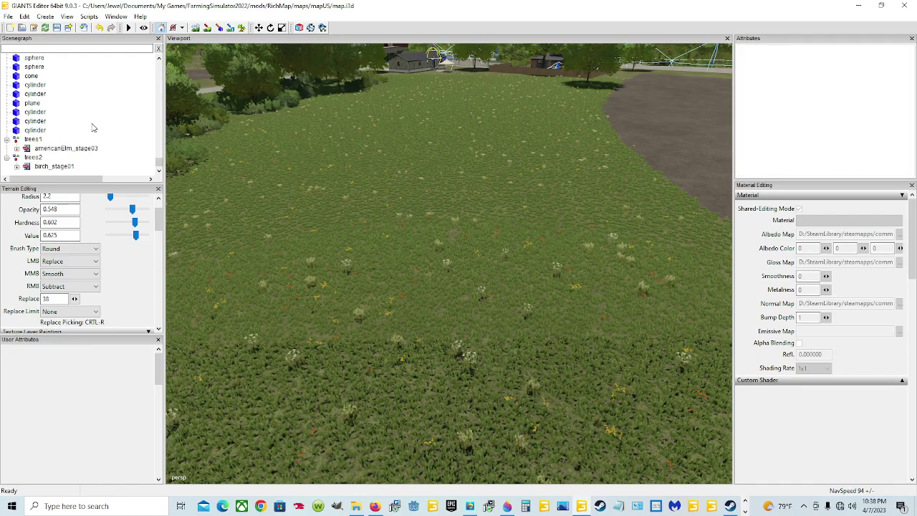
scroll(118, 128, down, 1)
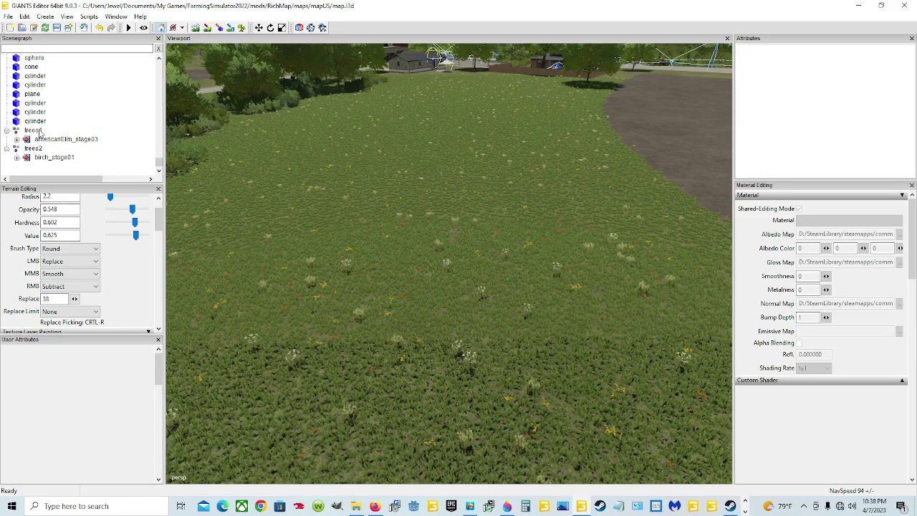
click(25, 17)
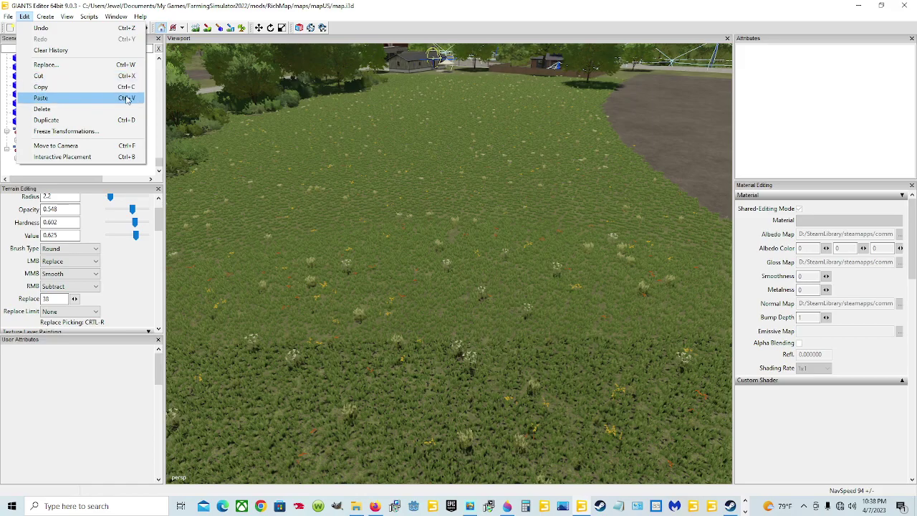
click(517, 8)
click(32, 130)
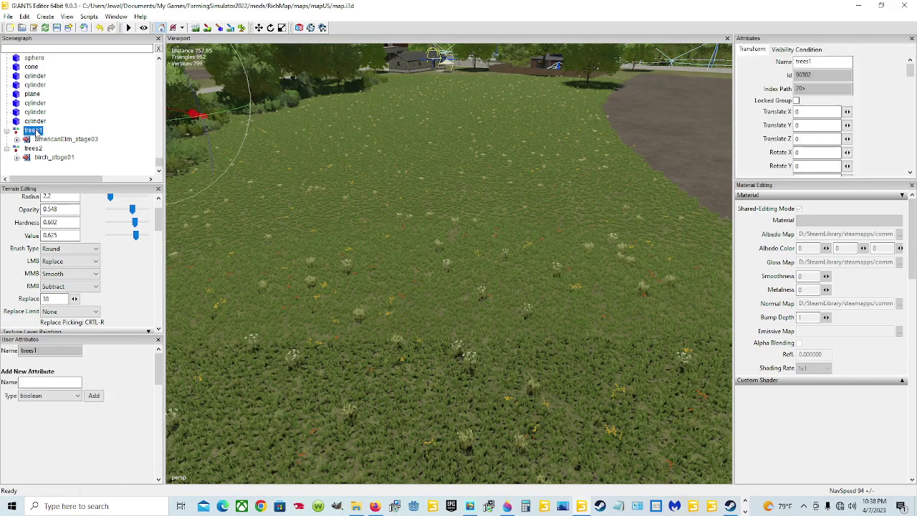
click(85, 139)
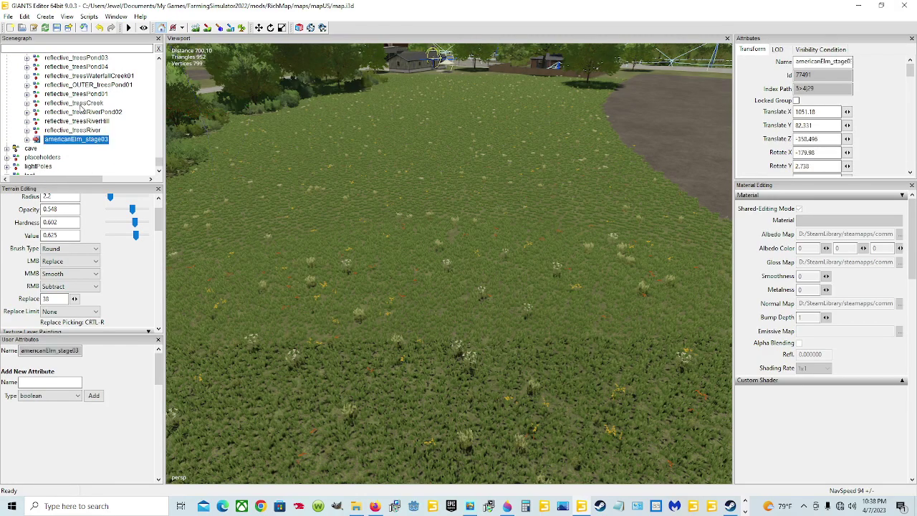
scroll(75, 122, down, 5)
click(33, 121)
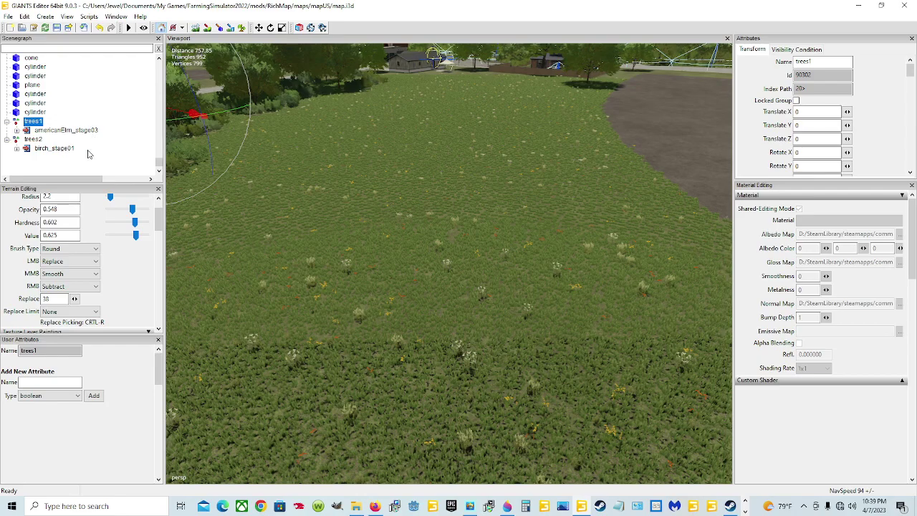
Place the americanElm_stage03 from trees1 interactively on the grass near the dirt field, at about X 702, Z 220
click(53, 130)
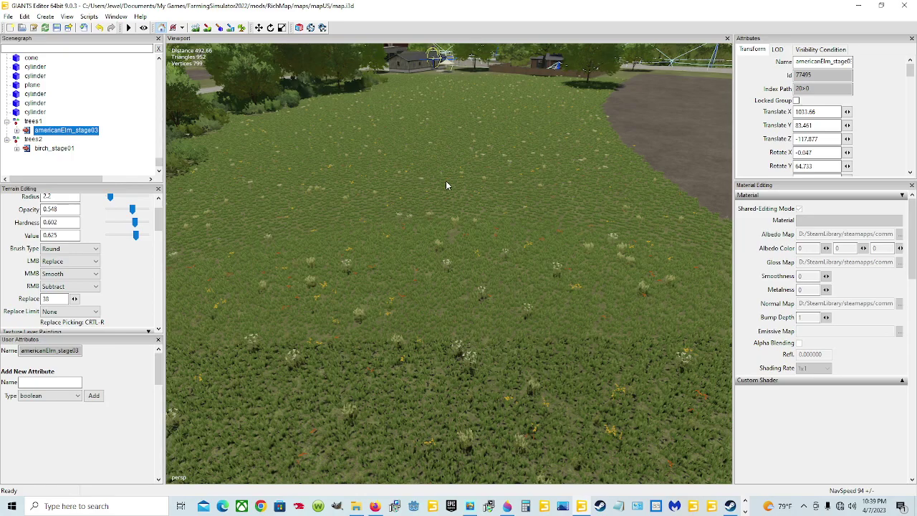
key(ctrl+b)
scroll(442, 195, down, 4)
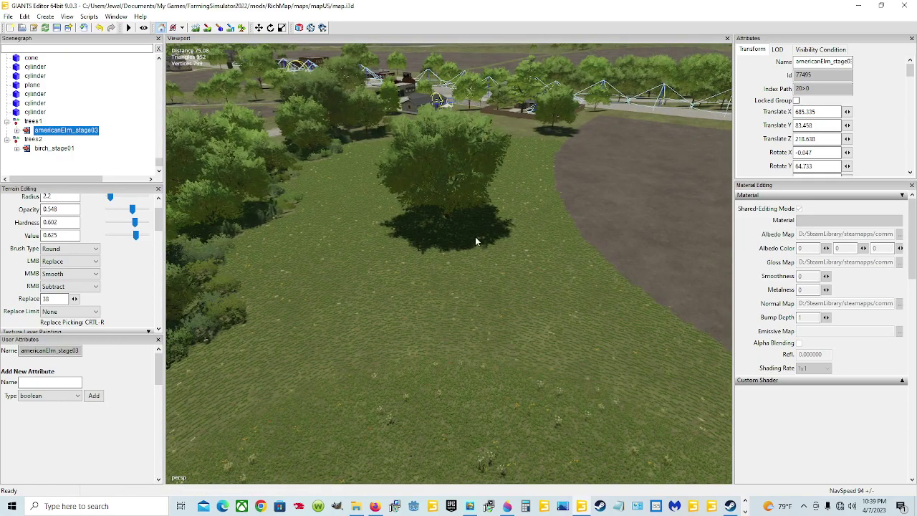
click(523, 245)
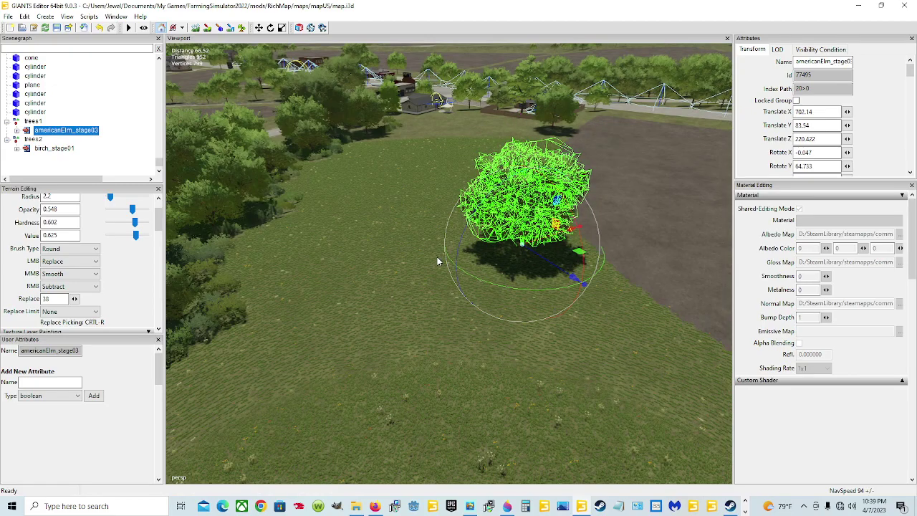
Lower the placed elm to about Y 83.08 and check its trunk base up close against the ground
drag(525, 228, 465, 311)
scroll(462, 285, up, 5)
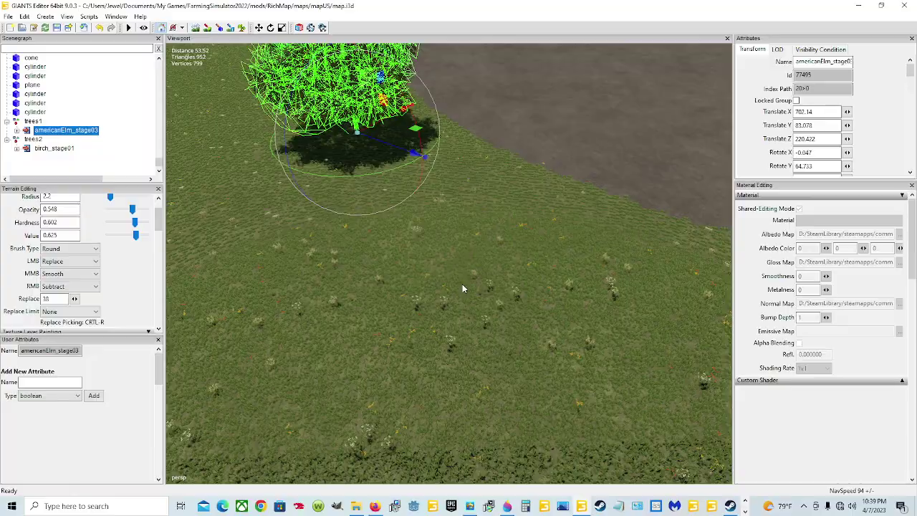
alt+drag(454, 274, 432, 239)
scroll(433, 241, up, 3)
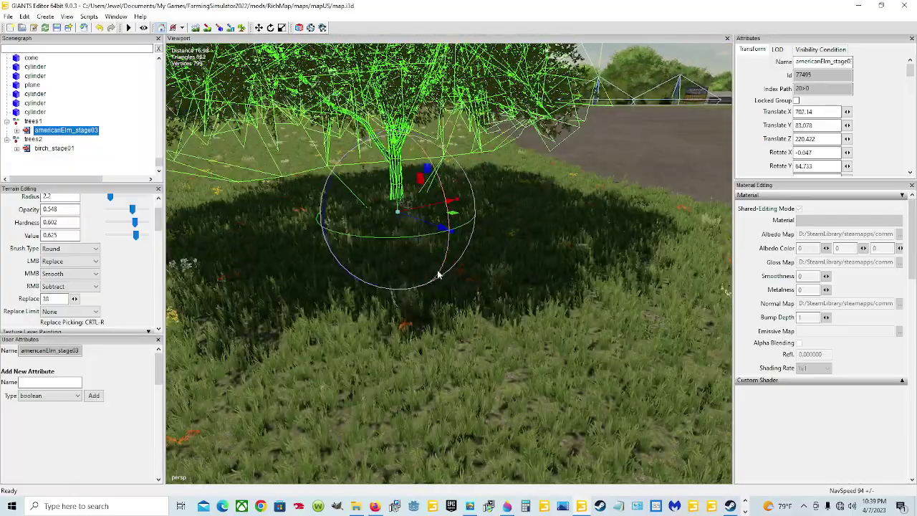
scroll(426, 266, up, 4)
scroll(424, 274, down, 12)
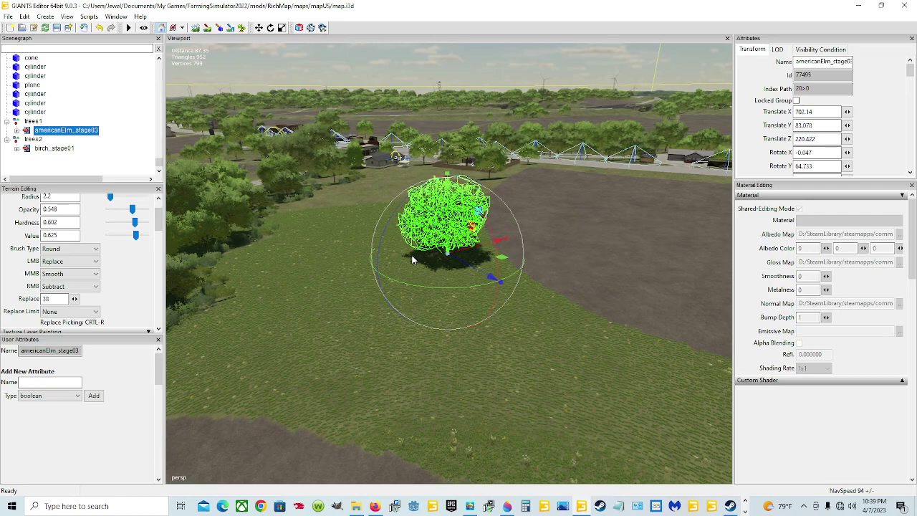
Duplicate the elm five times within trees1, positioning each copy at a different spot around the first on the grass and field edge
key(ctrl+d)
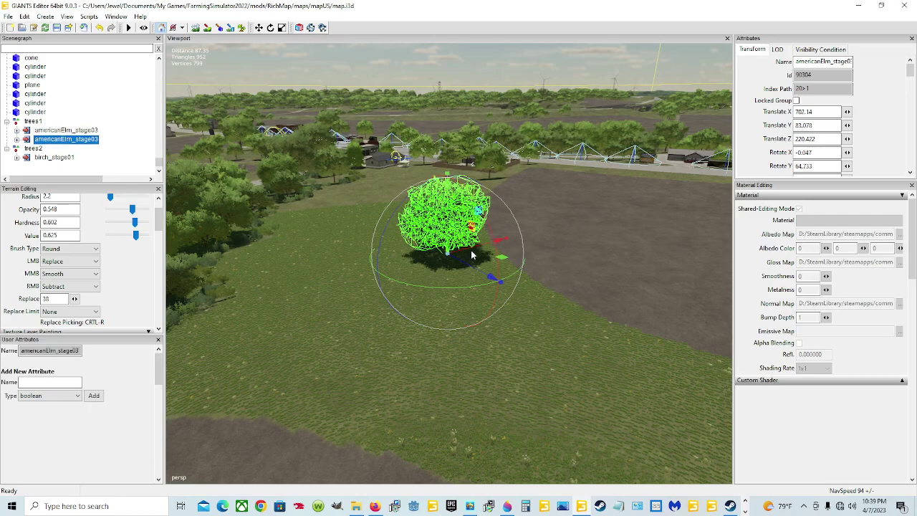
drag(472, 249, 394, 279)
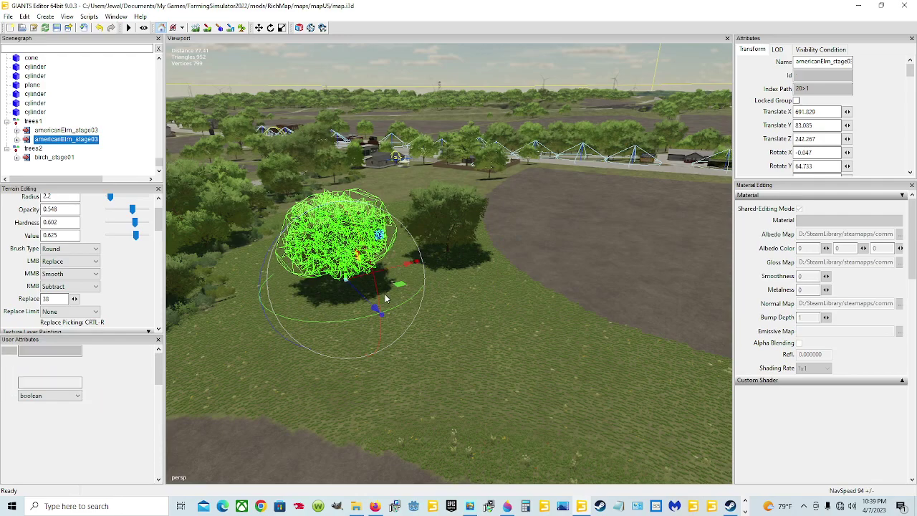
key(ctrl+d)
drag(390, 287, 500, 408)
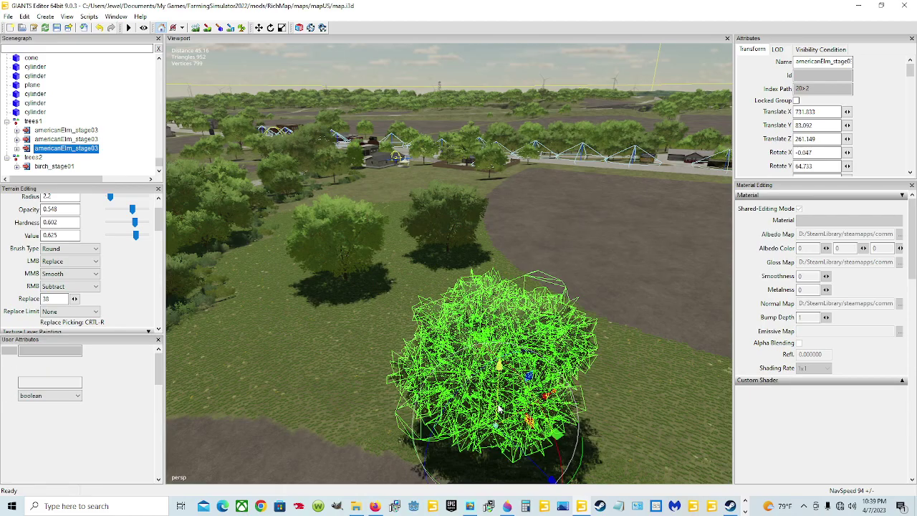
key(ctrl+d)
drag(534, 466, 378, 394)
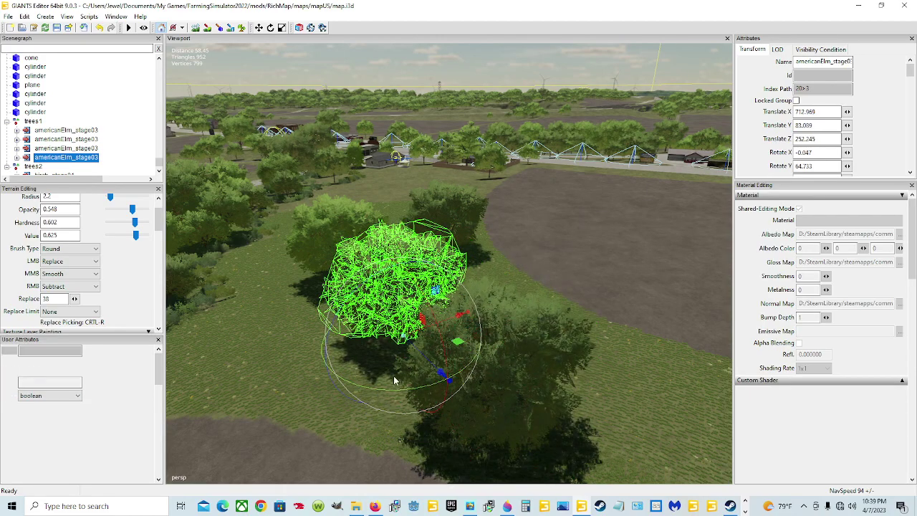
key(ctrl+d)
drag(443, 323, 362, 344)
key(ctrl+d)
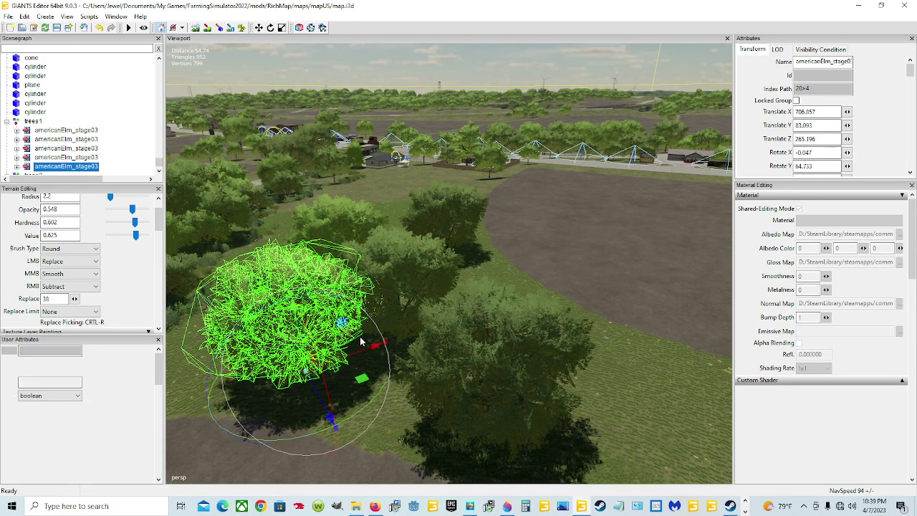
drag(354, 360, 675, 348)
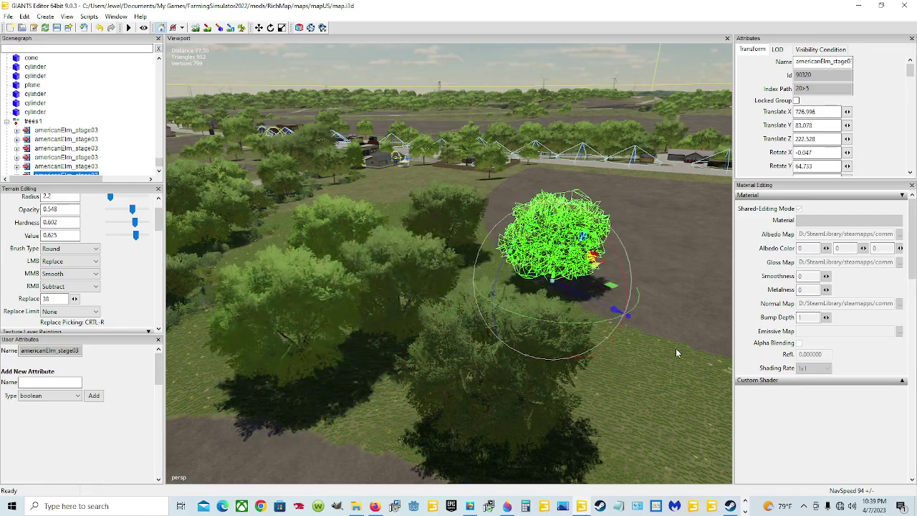
Examine the placed elm group from several angles and distances around the grass area
alt+drag(478, 422, 137, 352)
scroll(478, 350, up, 5)
scroll(274, 356, down, 10)
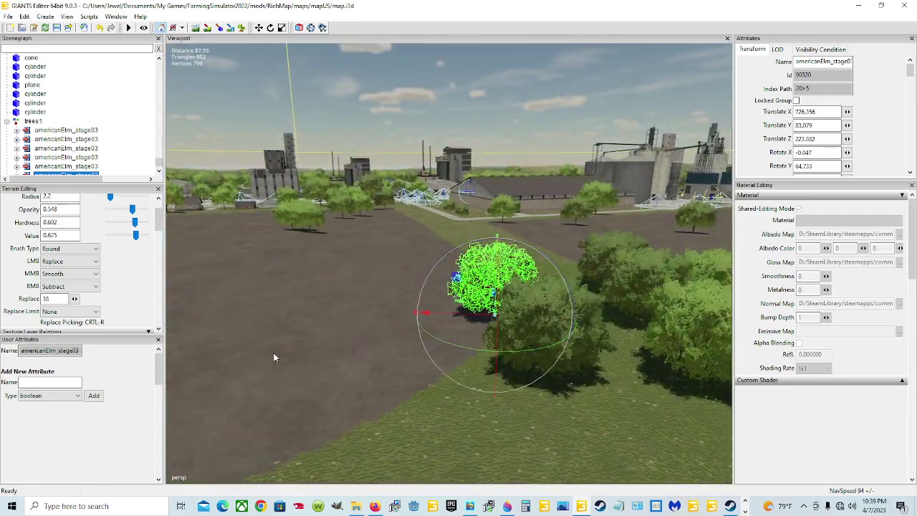
alt+drag(271, 352, 328, 392)
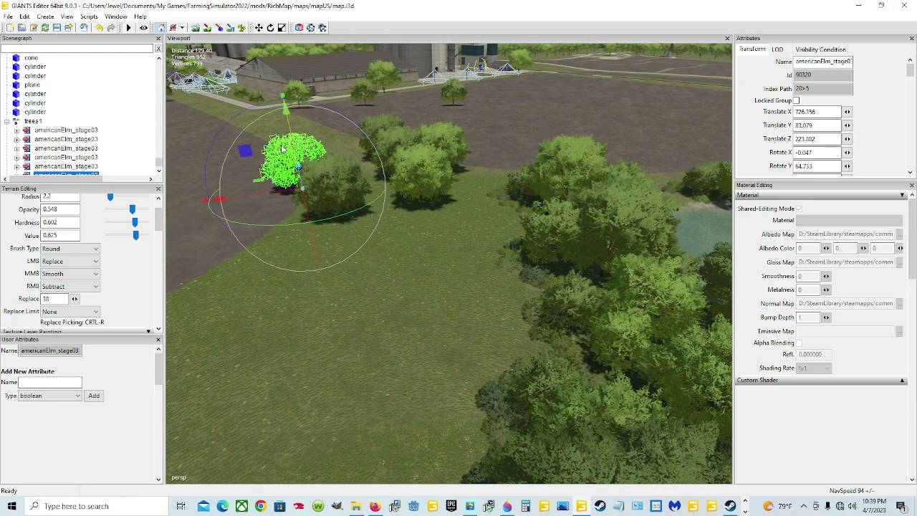
right_drag(385, 181, 609, 241)
alt+drag(426, 306, 453, 355)
scroll(436, 340, up, 3)
scroll(437, 341, up, 3)
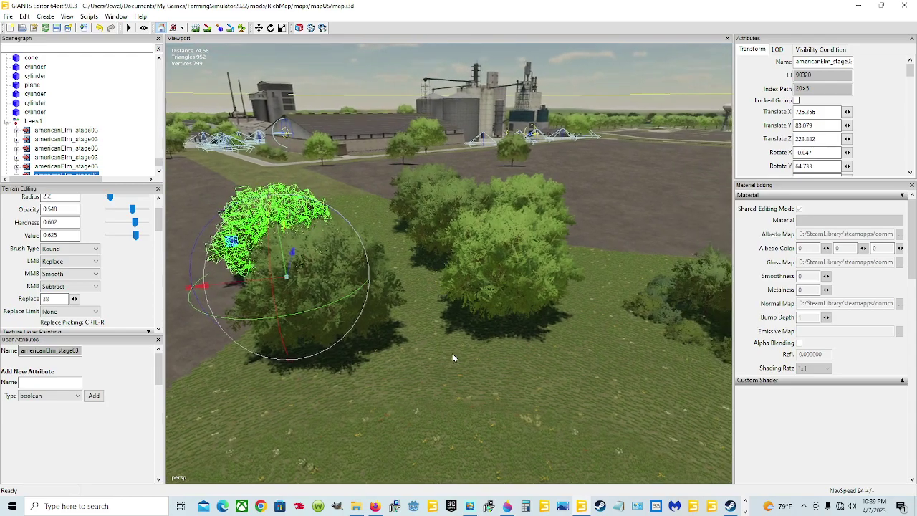
scroll(452, 355, down, 6)
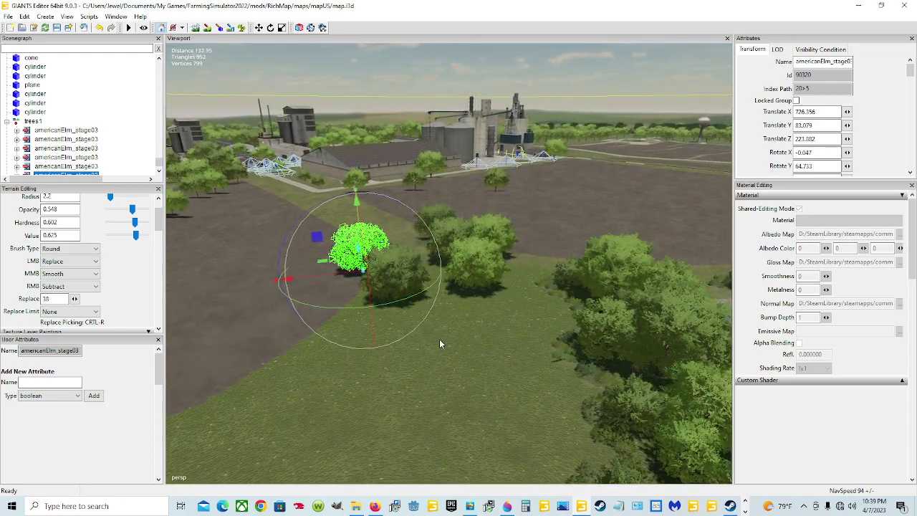
right_drag(440, 340, 432, 349)
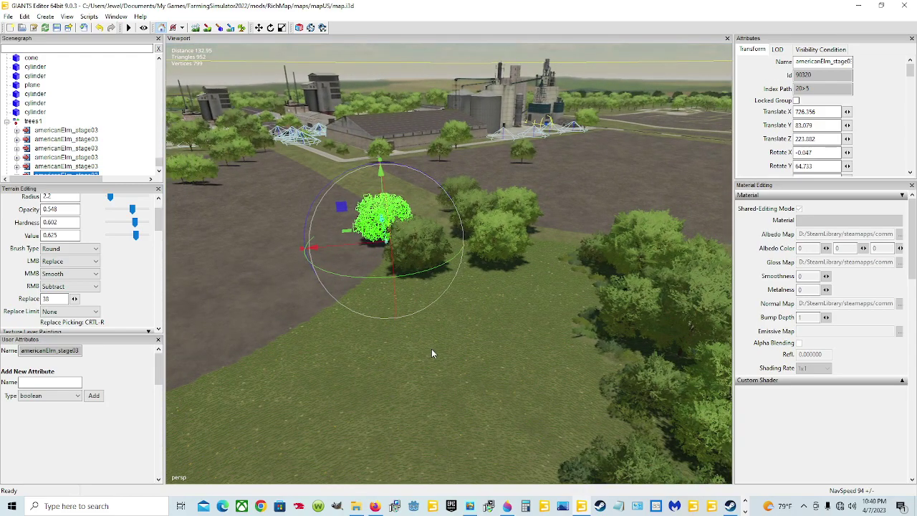
Place the birch_stage01 from trees2 interactively on the open grass in front of the elms, at about X 662, Z 212, and deselect it
scroll(89, 158, down, 2)
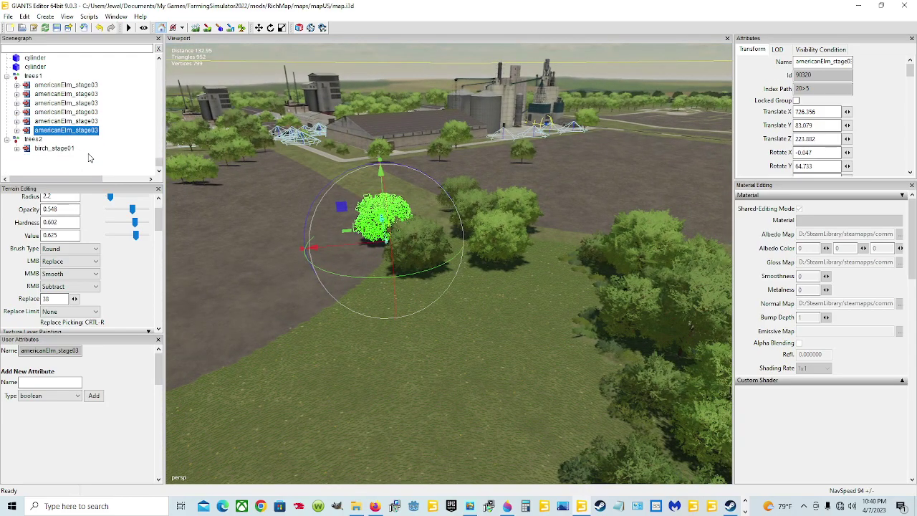
right_drag(426, 307, 447, 292)
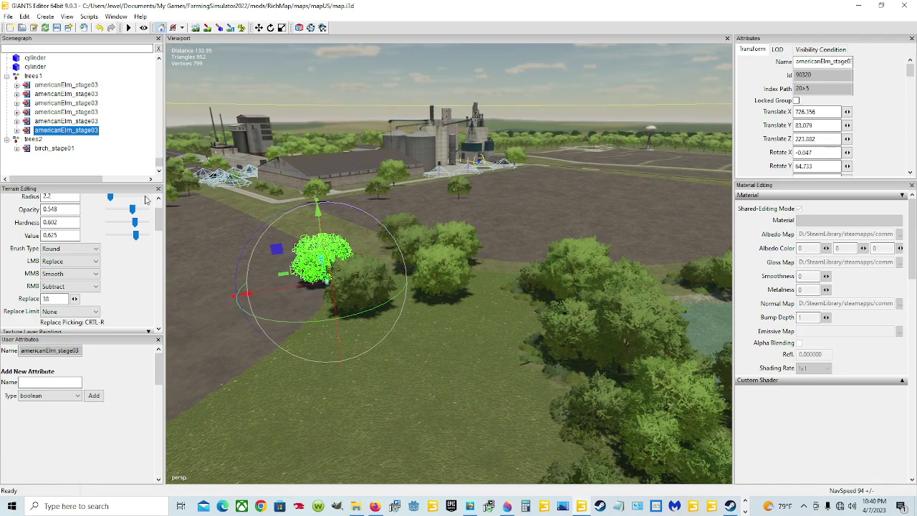
click(69, 150)
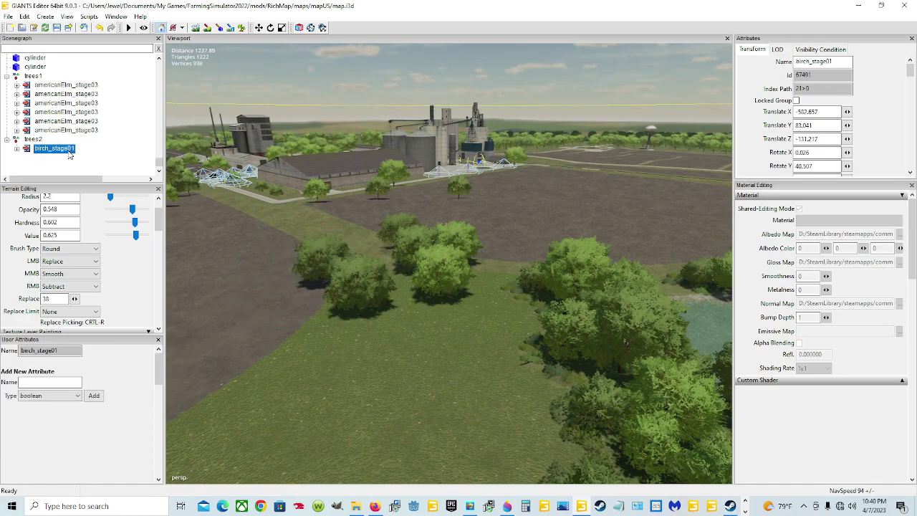
key(ctrl+b)
scroll(394, 389, up, 1)
key(ctrl+b)
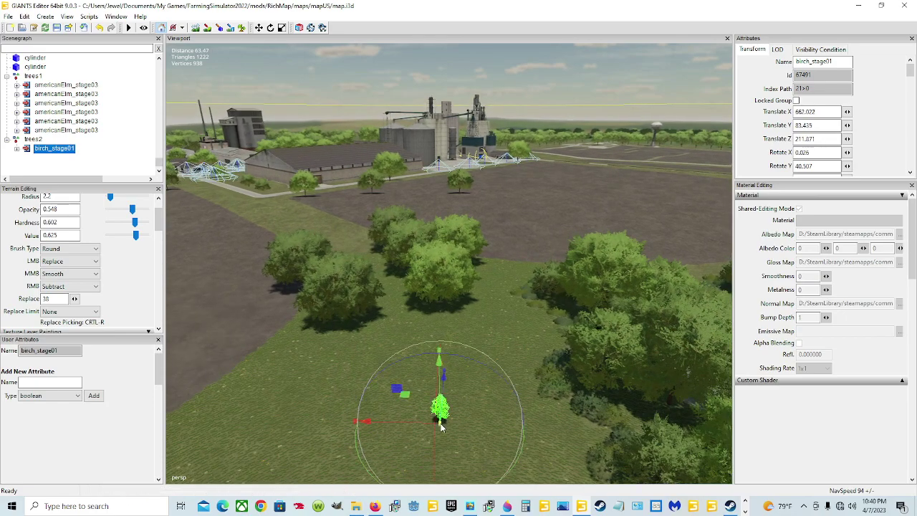
click(490, 389)
Examine the small birch on the grass up close and from above, comparing it with the surrounding elms
alt+drag(490, 389, 427, 337)
scroll(484, 414, up, 3)
scroll(450, 317, down, 4)
scroll(450, 380, up, 1)
scroll(440, 328, up, 2)
scroll(441, 328, down, 10)
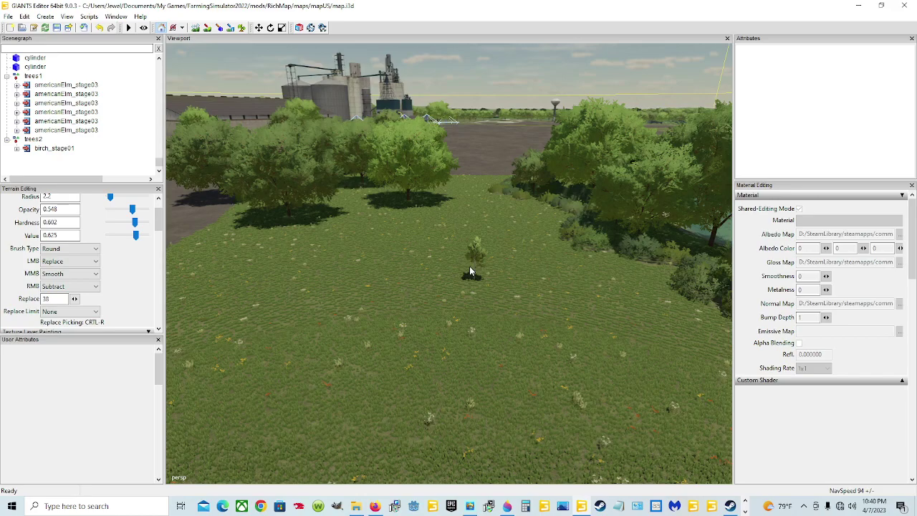
right_drag(466, 266, 418, 277)
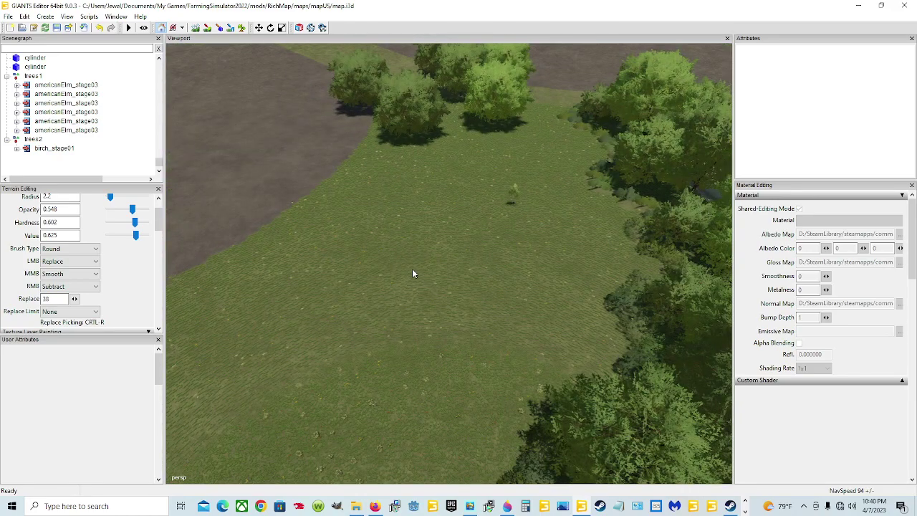
Open the Replace dialog beside the trees and load the first americanElm_stage03 in trees1 as the target
click(26, 16)
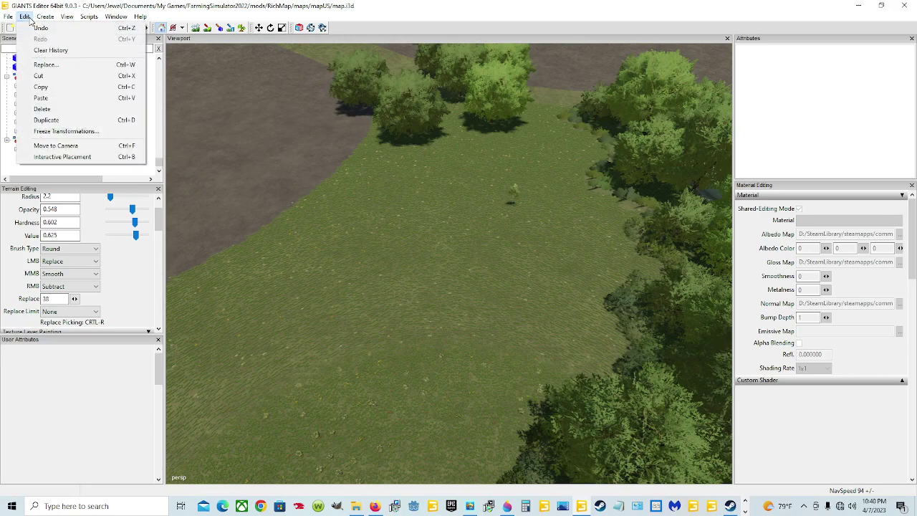
click(46, 64)
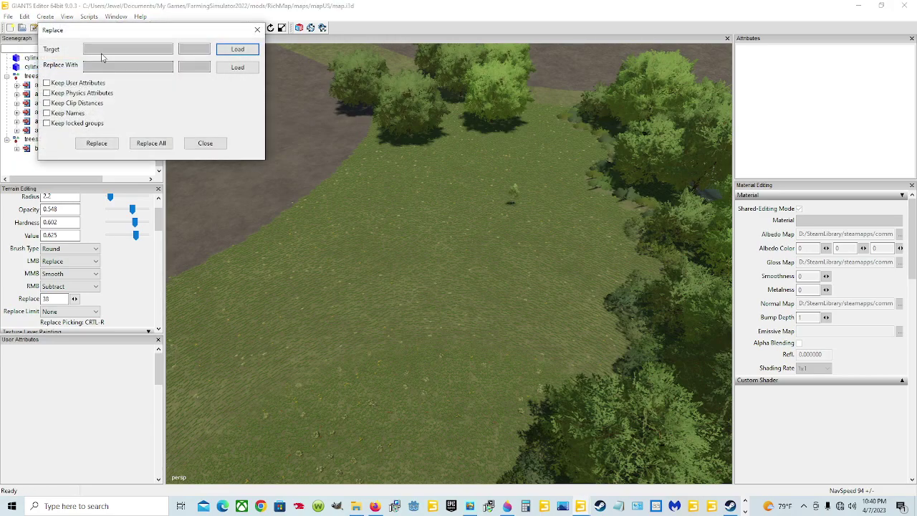
drag(113, 33, 652, 113)
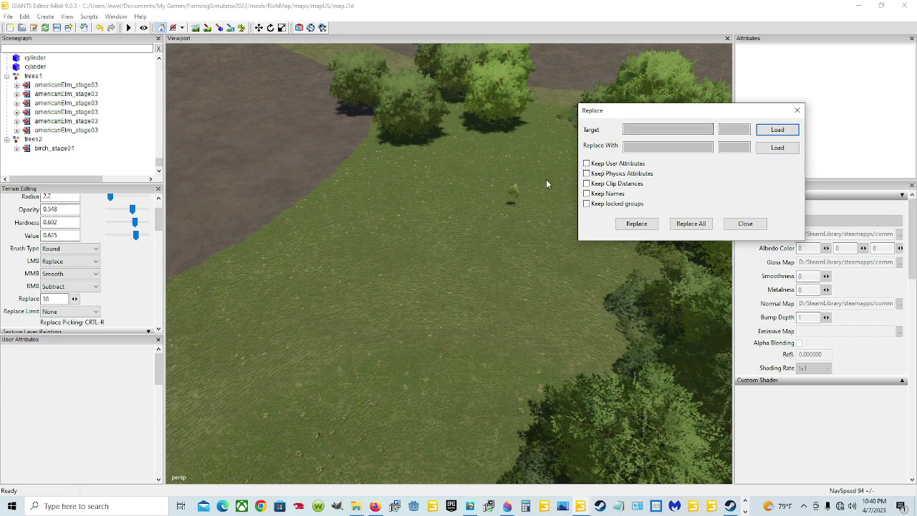
click(493, 96)
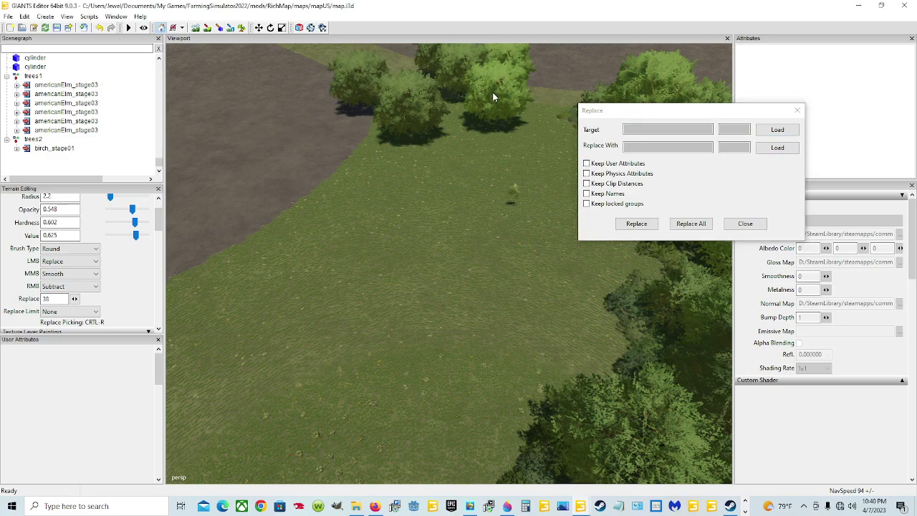
alt+drag(454, 178, 448, 199)
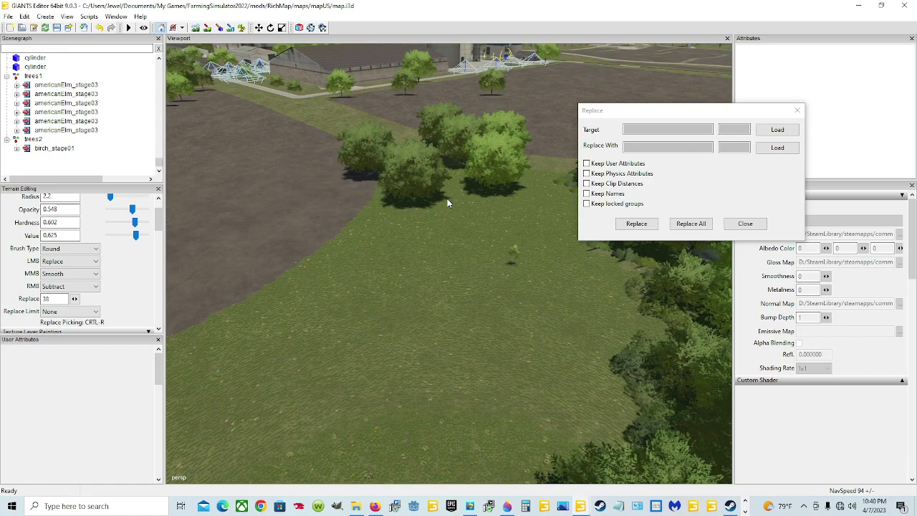
click(91, 86)
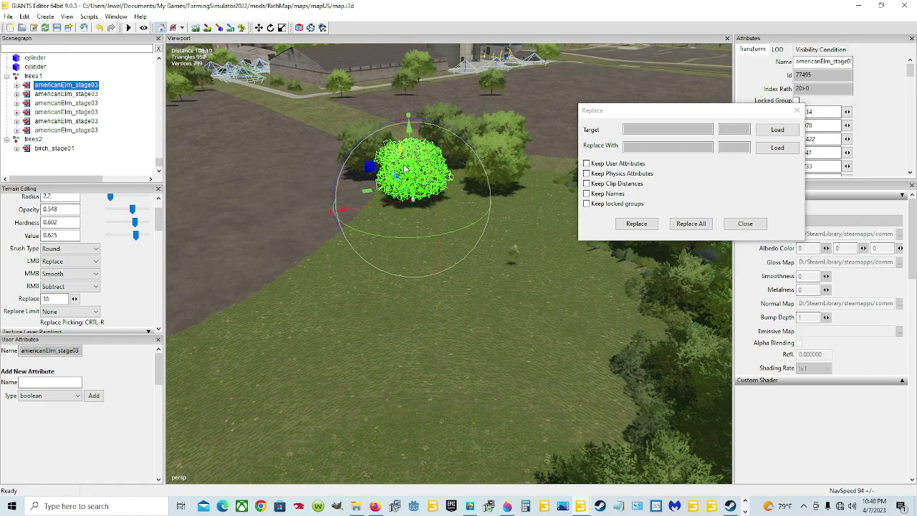
click(640, 128)
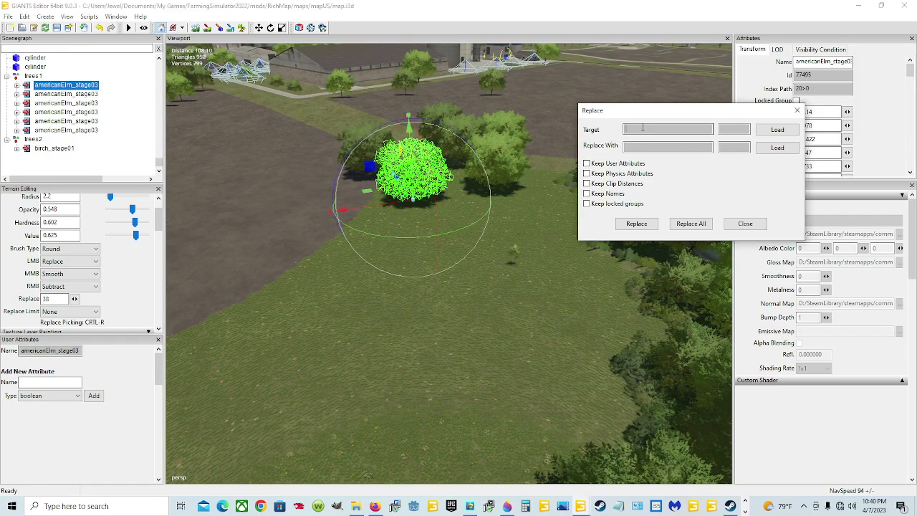
click(783, 131)
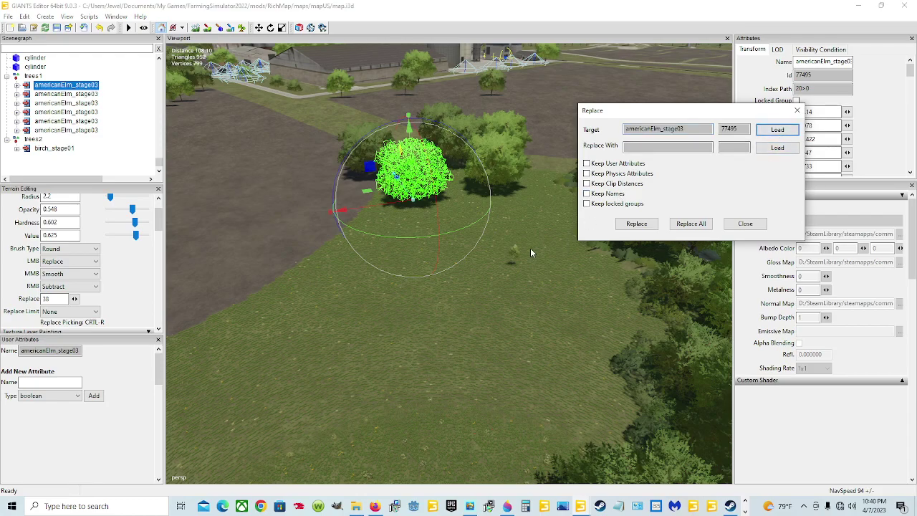
Select the small birch_stage01 standing on the open grass and load it as the replacement object in the Replace dialog
scroll(494, 243, up, 3)
alt+drag(495, 242, 675, 145)
scroll(423, 242, up, 3)
scroll(420, 248, up, 1)
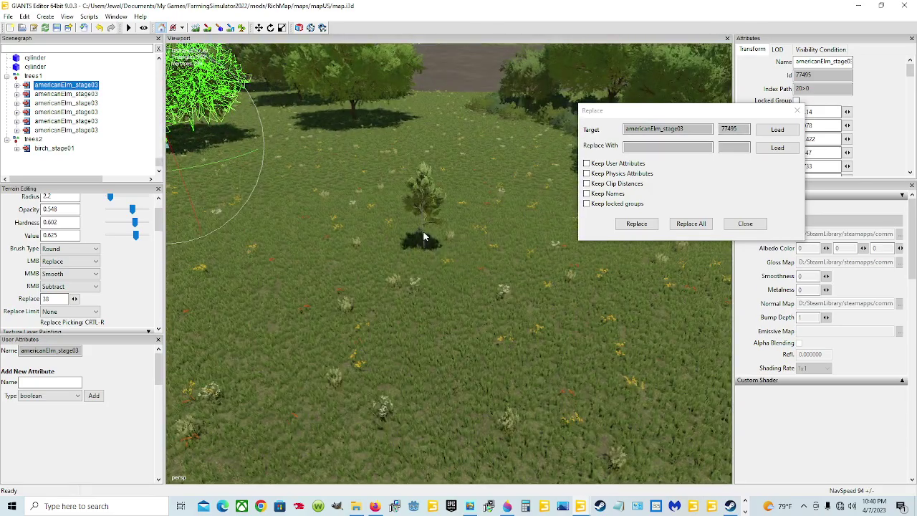
click(424, 239)
click(633, 146)
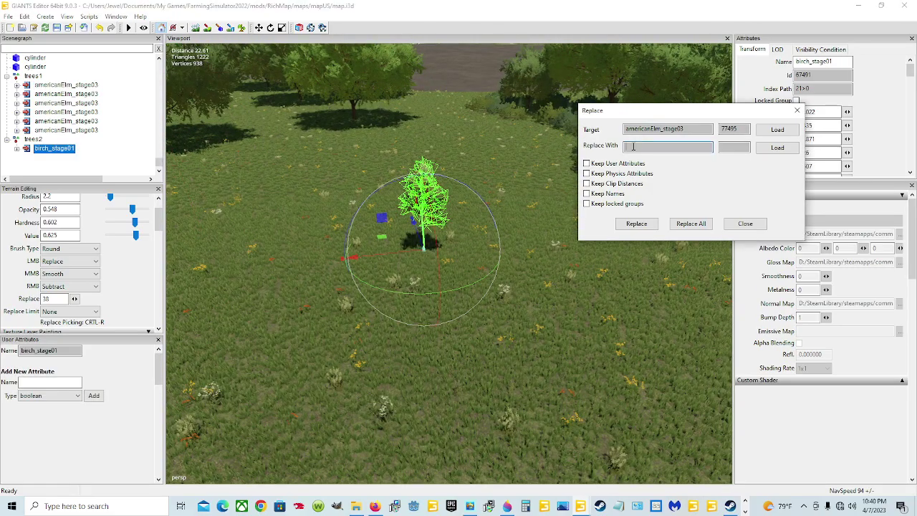
click(763, 149)
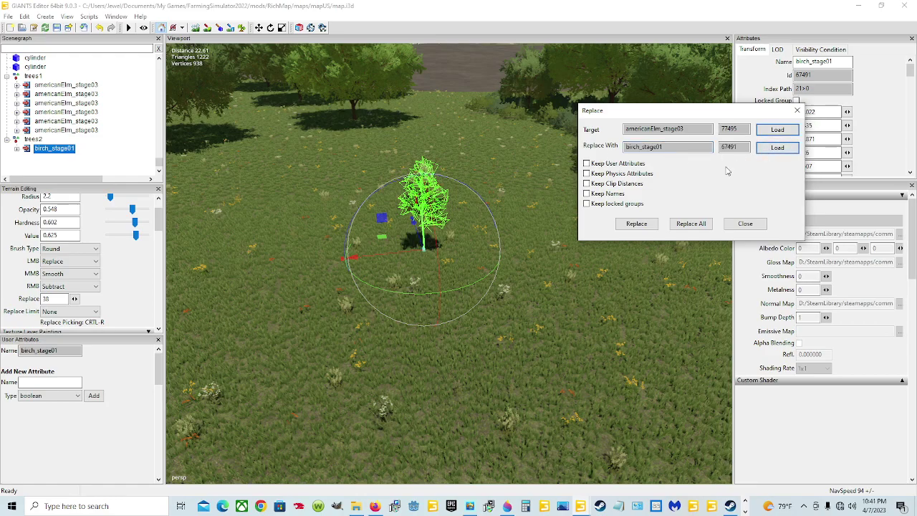
Set the replacement to keep user attributes, physics attributes, clip distances and names, and move the Replace dialog off the transform attributes
click(586, 163)
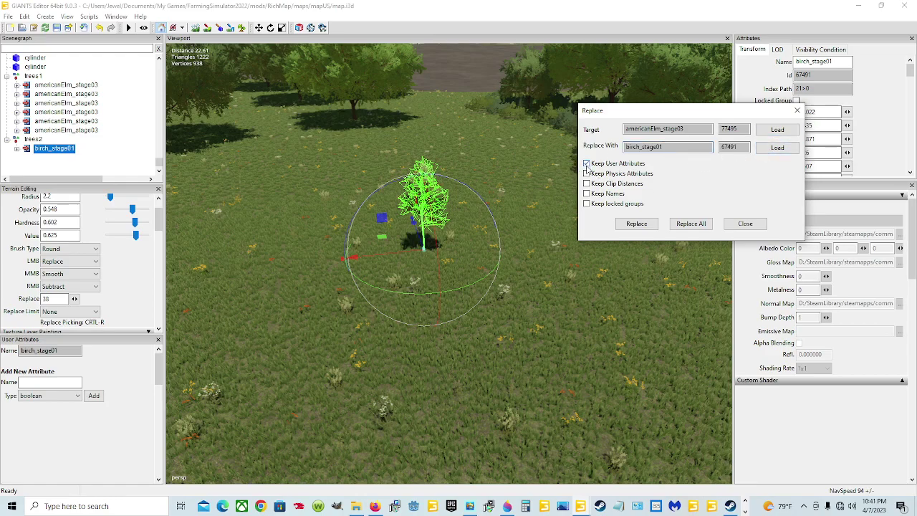
click(587, 174)
drag(694, 109, 620, 111)
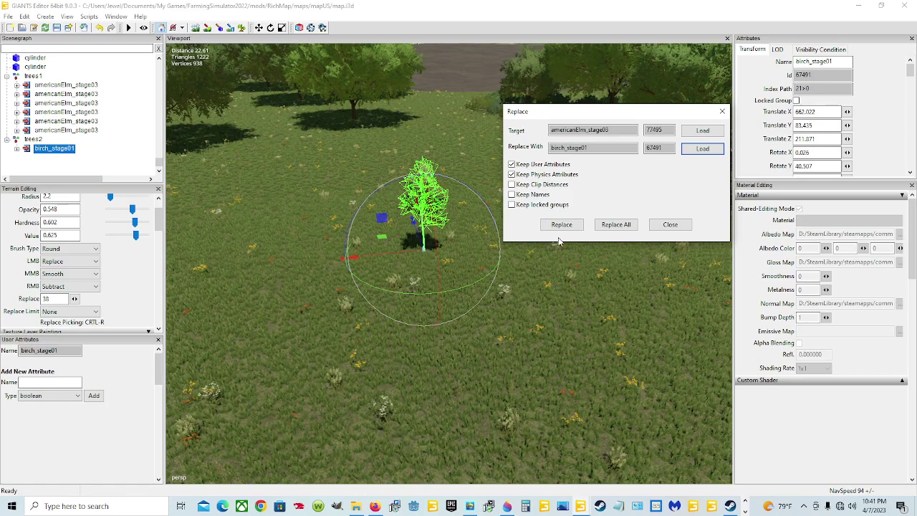
click(513, 185)
scroll(427, 214, down, 2)
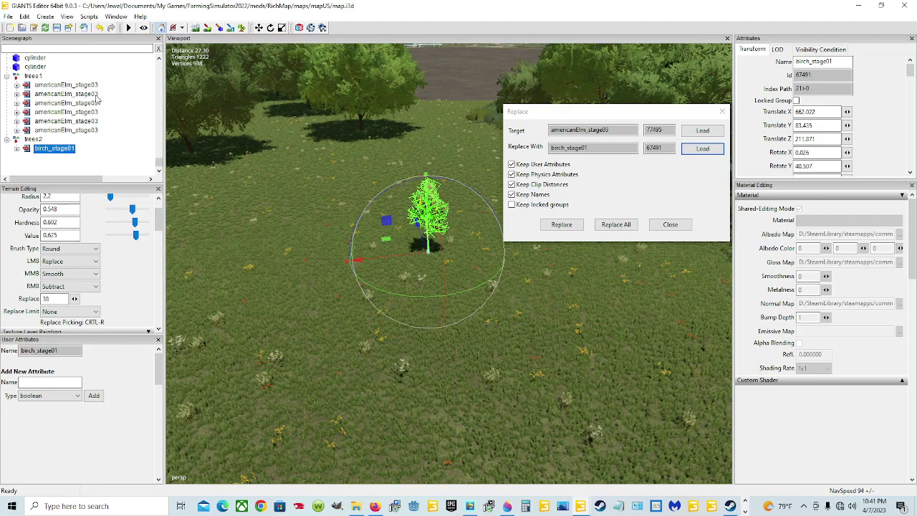